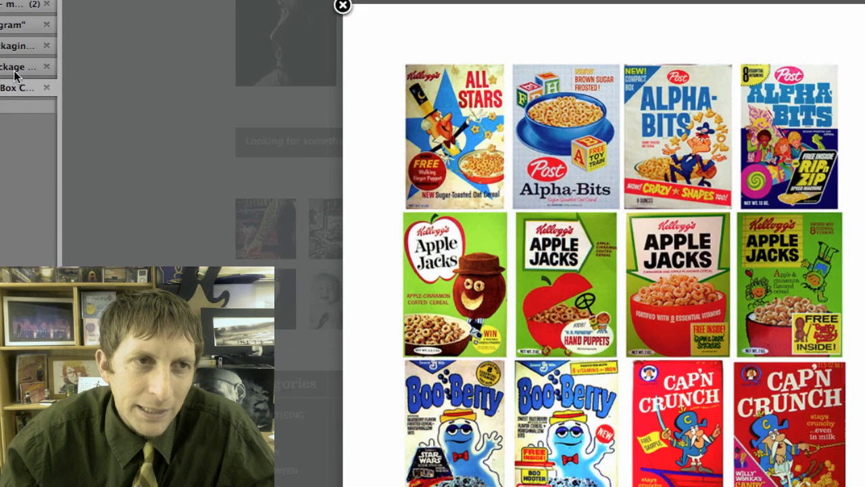
- Look through the packaging design blog for example product packages, including the Catalina Fernandez box and CAPI Sparkling bottles
{"action": "left_click", "coordinate": [14, 70]}
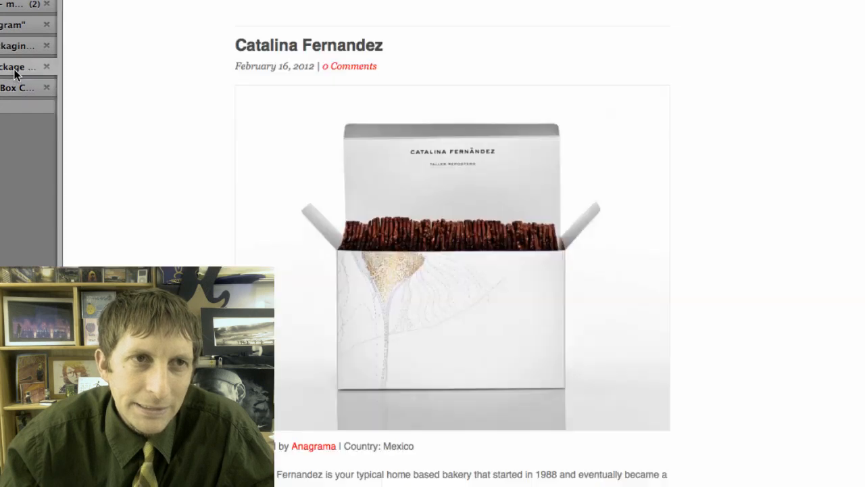
{"action": "scroll", "coordinate": [160, 131], "scroll_direction": "up", "scroll_amount": 10}
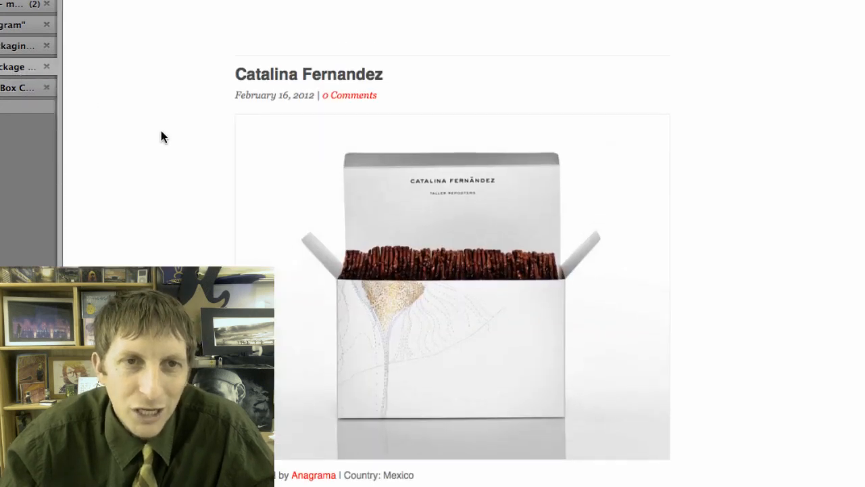
{"action": "scroll", "coordinate": [161, 135], "scroll_direction": "up", "scroll_amount": 5}
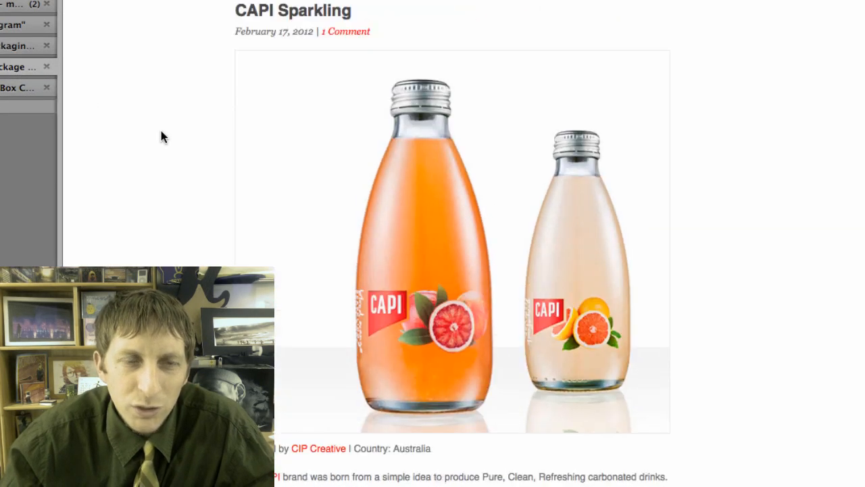
{"action": "scroll", "coordinate": [160, 135], "scroll_direction": "down", "scroll_amount": 8}
{"action": "scroll", "coordinate": [161, 136], "scroll_direction": "down", "scroll_amount": 6}
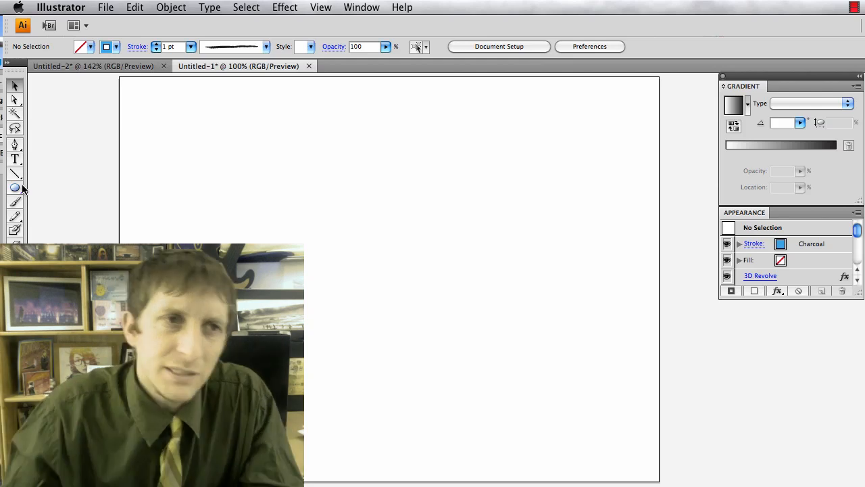
{"action": "left_click", "coordinate": [17, 189]}
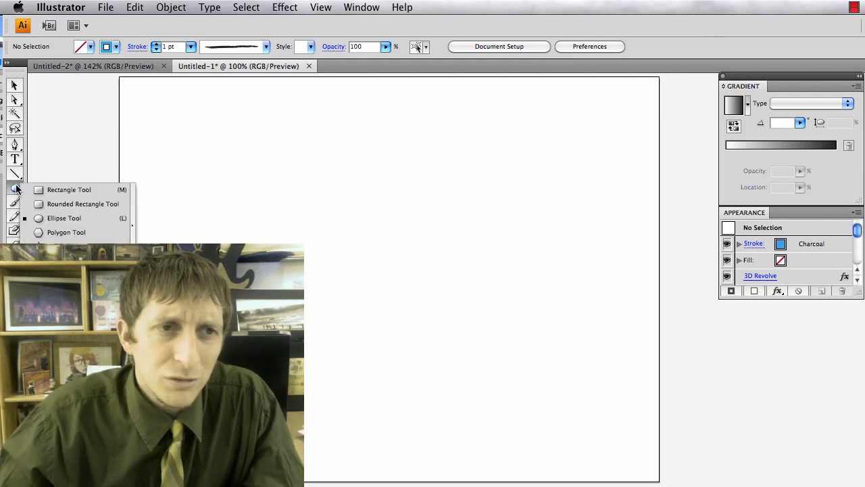
{"action": "left_click_drag", "start_coordinate": [17, 188], "coordinate": [40, 190]}
{"action": "left_click_drag", "start_coordinate": [249, 175], "coordinate": [561, 379]}
{"action": "left_click", "coordinate": [285, 8]}
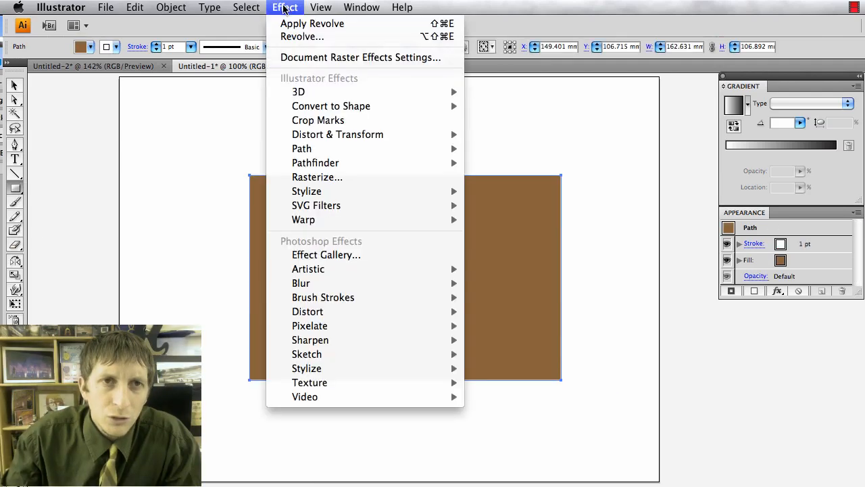
{"action": "mouse_move", "coordinate": [309, 93]}
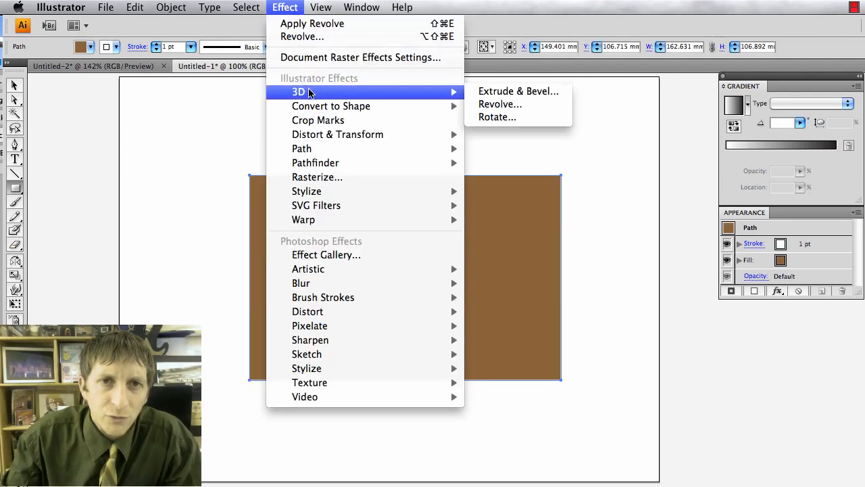
{"action": "left_click", "coordinate": [514, 106]}
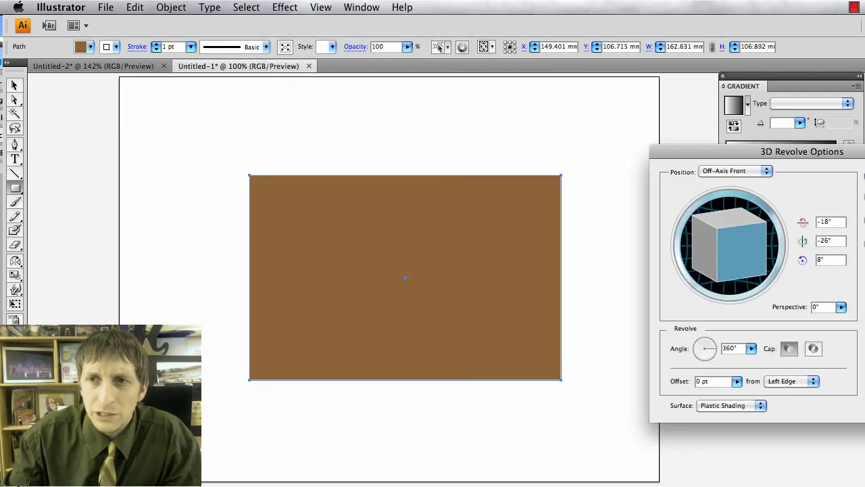
{"action": "key", "text": "Return"}
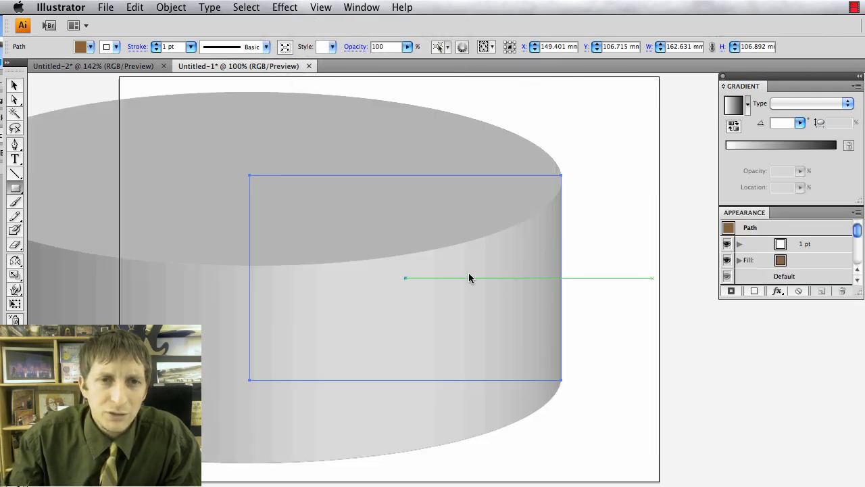
{"action": "key", "text": "Delete"}
- Draw a brown rectangle about 164 × 114 mm and preview a 3D Extrude & Bevel rotated to about -9°, -15° and 3°
{"action": "left_click_drag", "start_coordinate": [266, 169], "coordinate": [580, 388]}
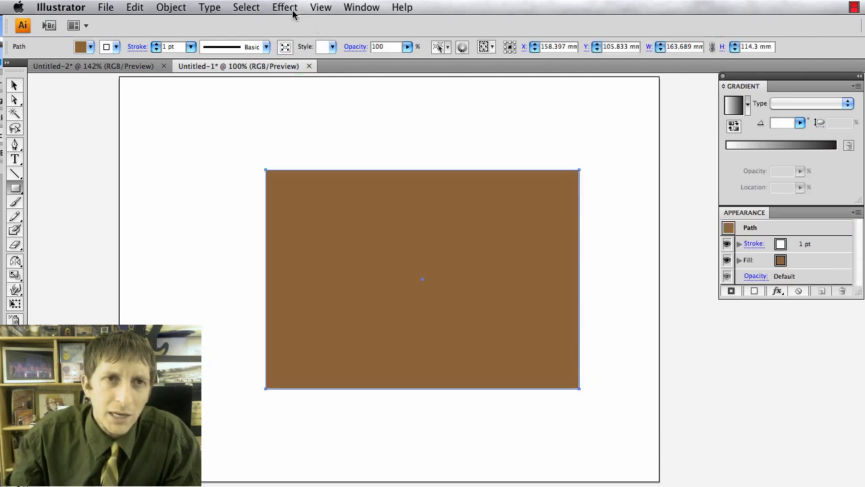
{"action": "left_click", "coordinate": [284, 8]}
{"action": "mouse_move", "coordinate": [338, 89]}
{"action": "left_click", "coordinate": [504, 89]}
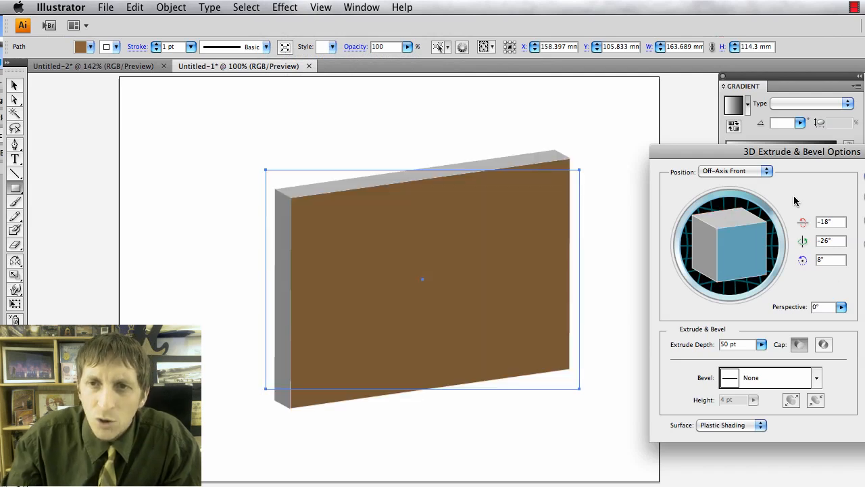
{"action": "left_click_drag", "start_coordinate": [801, 152], "coordinate": [724, 155]}
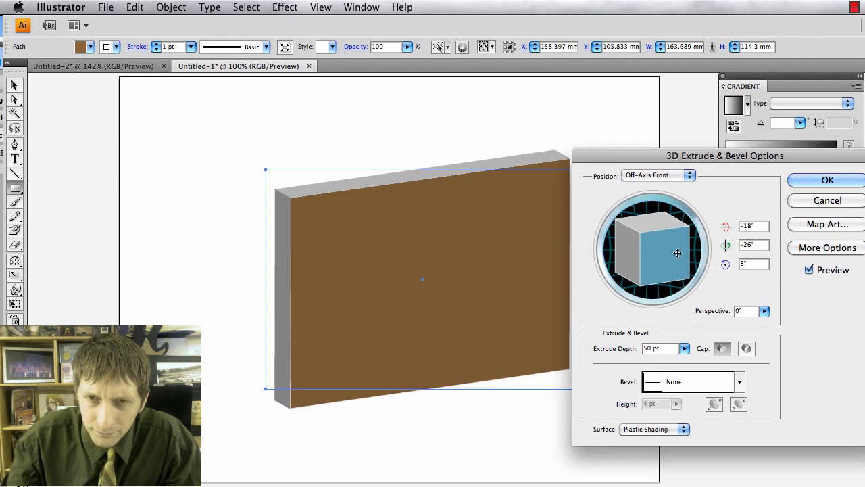
{"action": "mouse_move", "coordinate": [674, 249]}
{"action": "left_mouse_down"}
{"action": "mouse_move", "coordinate": [657, 247]}
{"action": "mouse_move", "coordinate": [605, 277]}
{"action": "left_mouse_up"}
{"action": "mouse_move", "coordinate": [683, 271]}
{"action": "left_mouse_down"}
{"action": "mouse_move", "coordinate": [681, 280]}
{"action": "mouse_move", "coordinate": [667, 262]}
{"action": "mouse_move", "coordinate": [670, 271]}
{"action": "mouse_move", "coordinate": [647, 257]}
{"action": "mouse_move", "coordinate": [688, 277]}
{"action": "mouse_move", "coordinate": [624, 279]}
{"action": "mouse_move", "coordinate": [643, 257]}
{"action": "mouse_move", "coordinate": [649, 265]}
{"action": "left_mouse_up"}
- Set the extrude depth to about 327 pt and the rotation to about -10°, -14° and 2°, and apply the effect
{"action": "left_click", "coordinate": [685, 348]}
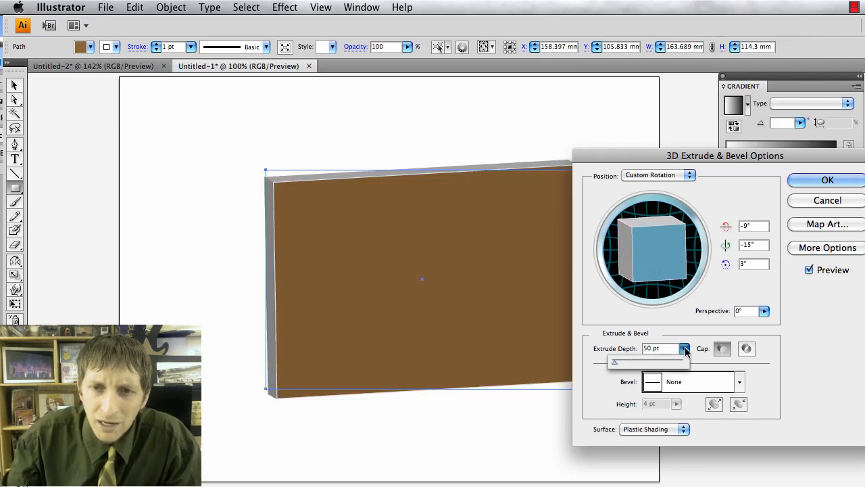
{"action": "left_click_drag", "start_coordinate": [615, 363], "coordinate": [626, 364]}
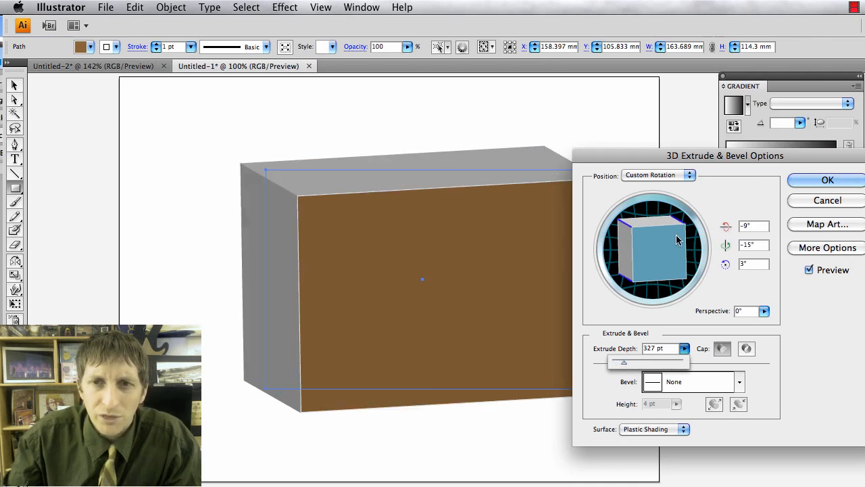
{"action": "left_click_drag", "start_coordinate": [623, 362], "coordinate": [624, 365]}
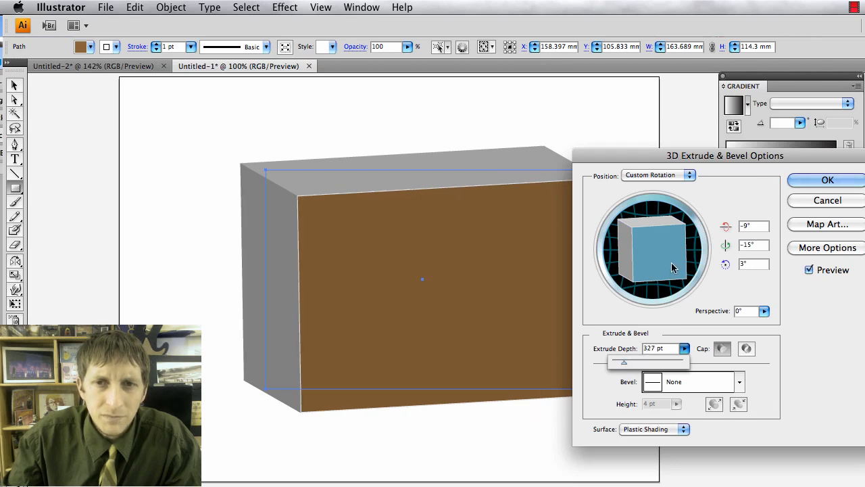
{"action": "left_click_drag", "start_coordinate": [671, 263], "coordinate": [692, 286]}
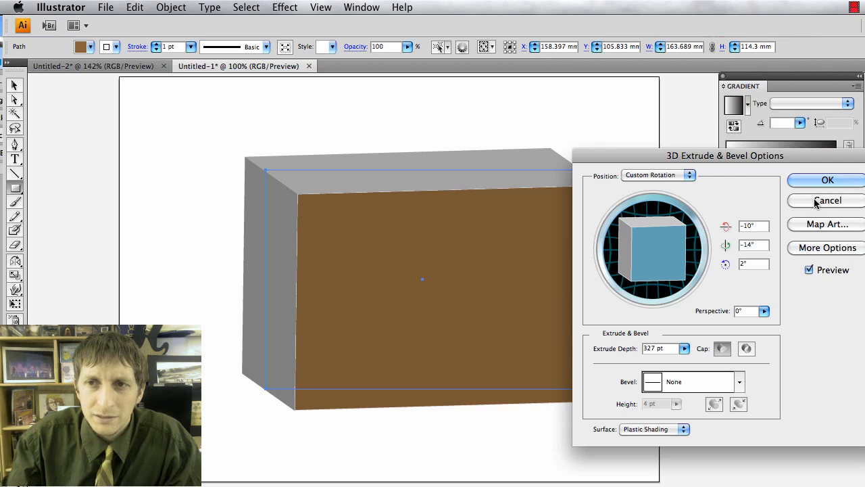
{"action": "left_click", "coordinate": [827, 179]}
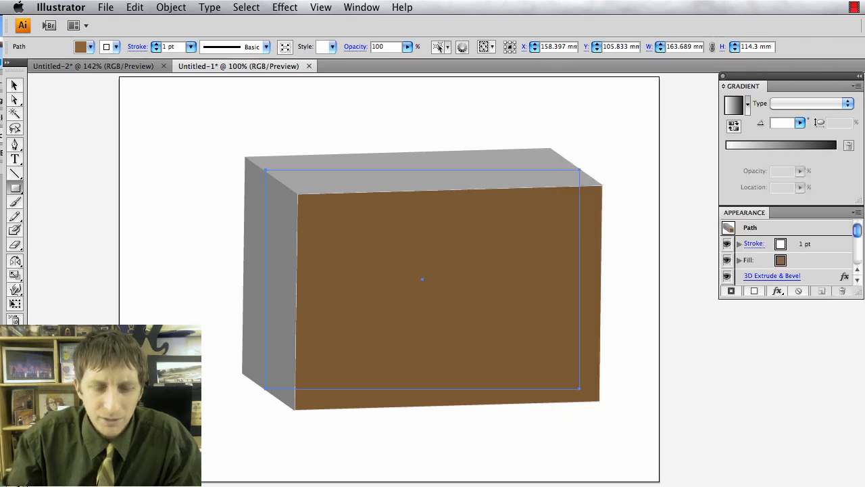
- Move the 3D box to the upper-left corner of the artboard and deselect it
{"action": "key", "text": "v"}
{"action": "left_click_drag", "start_coordinate": [456, 286], "coordinate": [408, 287]}
{"action": "left_click", "coordinate": [483, 389]}
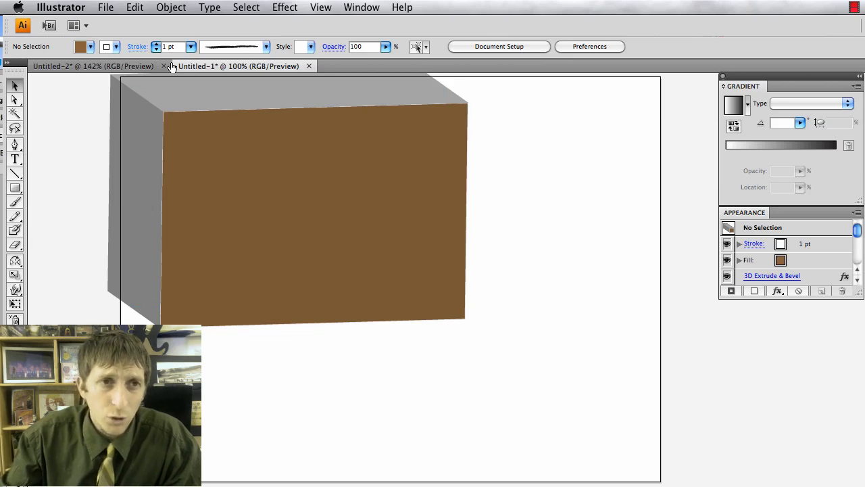
- Copy the Logo group from Untitled-2 into Untitled-1, scaled to about 73 × 69 mm and placed to the right of the box
{"action": "left_click", "coordinate": [128, 67]}
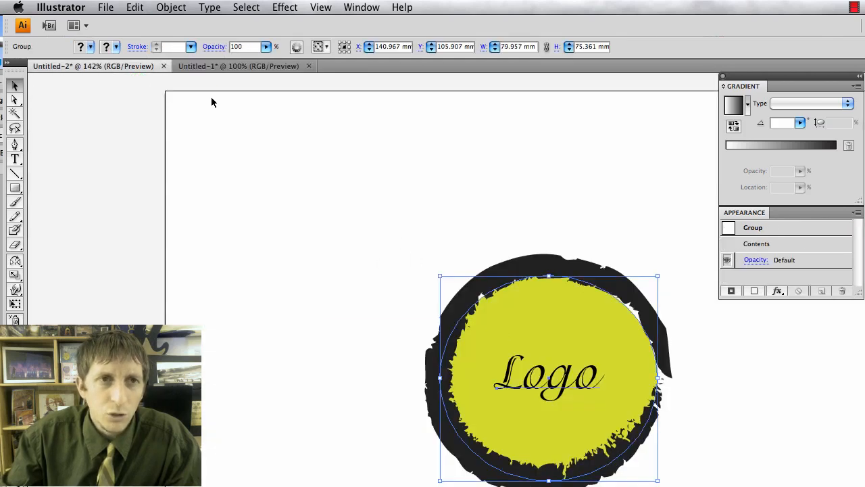
{"action": "left_click", "coordinate": [221, 65]}
{"action": "key", "text": "super+f"}
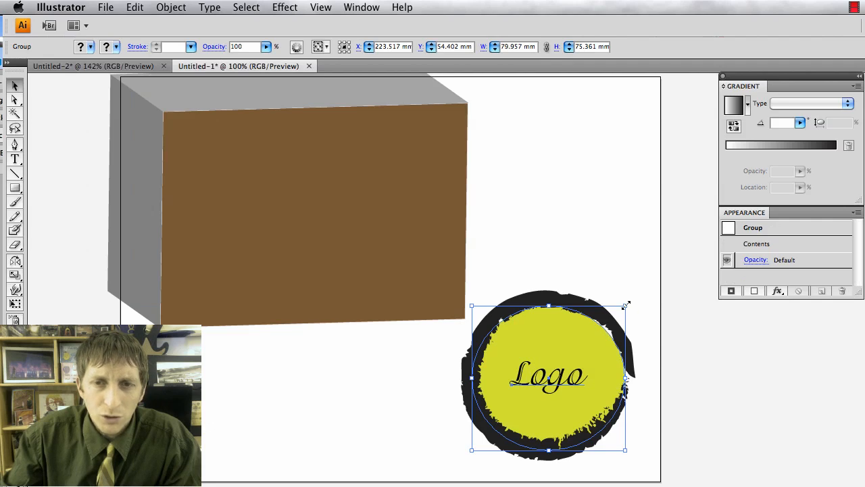
{"action": "left_click_drag", "start_coordinate": [625, 305], "coordinate": [611, 319]}
{"action": "left_click_drag", "start_coordinate": [578, 375], "coordinate": [628, 243]}
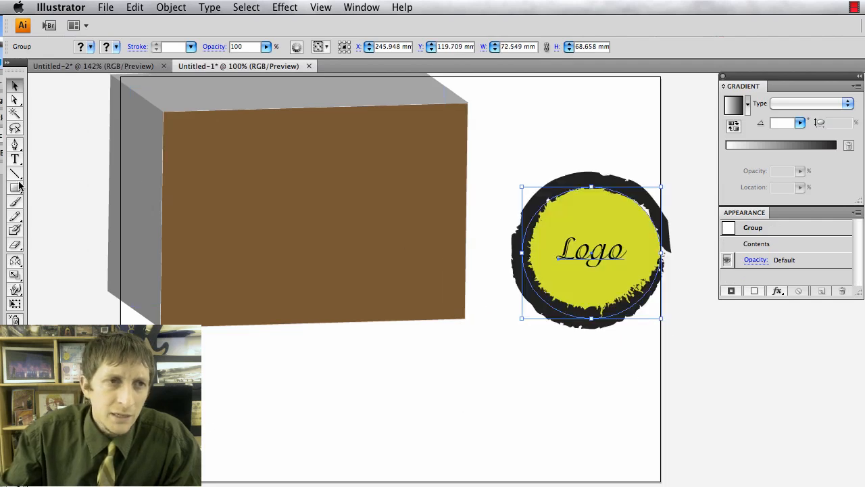
- Trace the box's front face with a flat rectangle about 158 × 109 mm and move it to the artboard's lower-right area
{"action": "left_click", "coordinate": [16, 187]}
{"action": "left_click_drag", "start_coordinate": [164, 111], "coordinate": [466, 319]}
{"action": "key", "text": "v"}
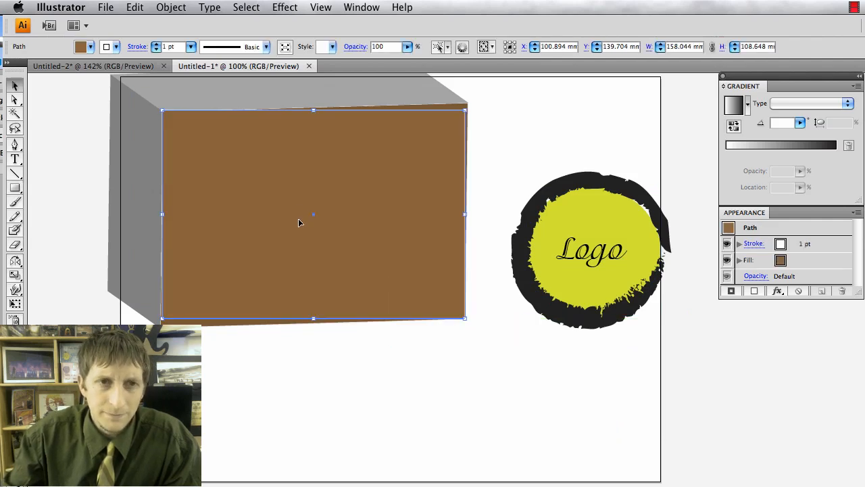
{"action": "left_click_drag", "start_coordinate": [298, 218], "coordinate": [408, 453]}
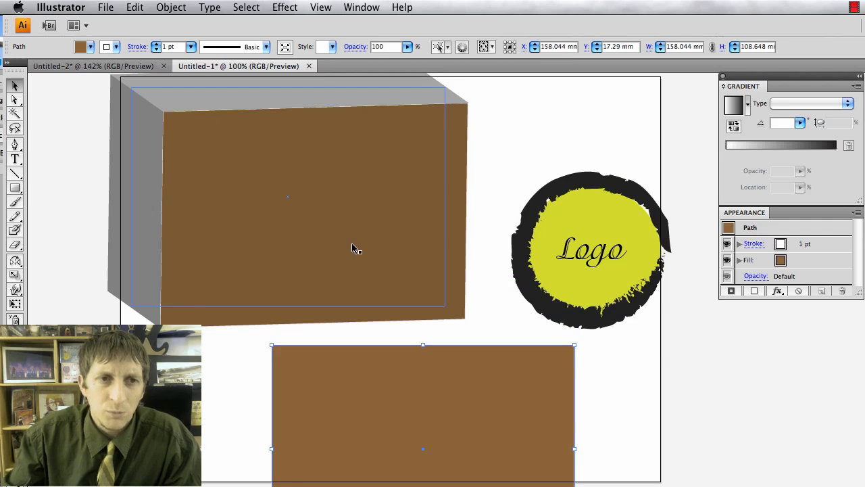
{"action": "left_click_drag", "start_coordinate": [471, 398], "coordinate": [597, 338]}
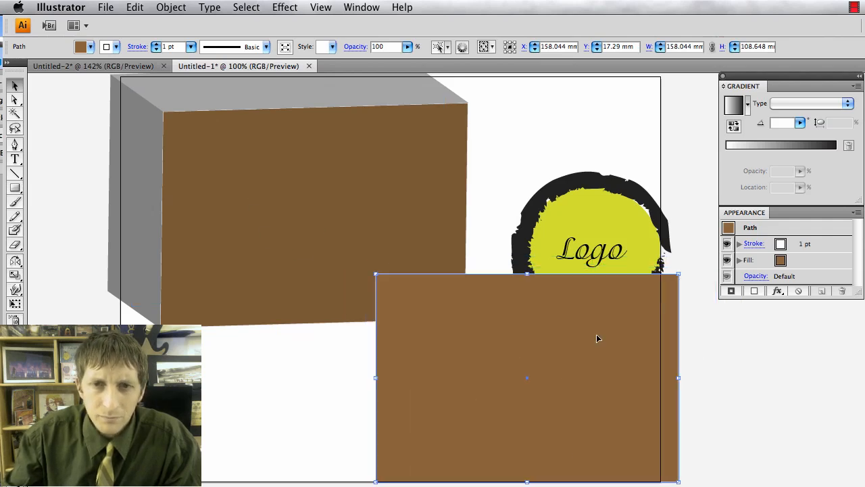
- Delete the 3D box and move the flat brown rectangle to the middle of the artboard
{"action": "left_click", "coordinate": [342, 182]}
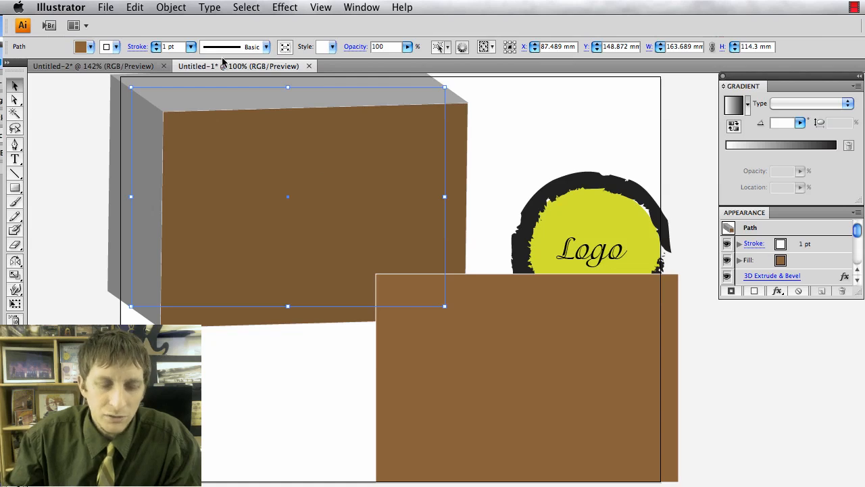
{"action": "key", "text": "Delete"}
{"action": "left_click_drag", "start_coordinate": [444, 335], "coordinate": [287, 210]}
- Place the Logo group over the brown rectangle and send the rectangle to the back
{"action": "left_click_drag", "start_coordinate": [605, 269], "coordinate": [363, 278]}
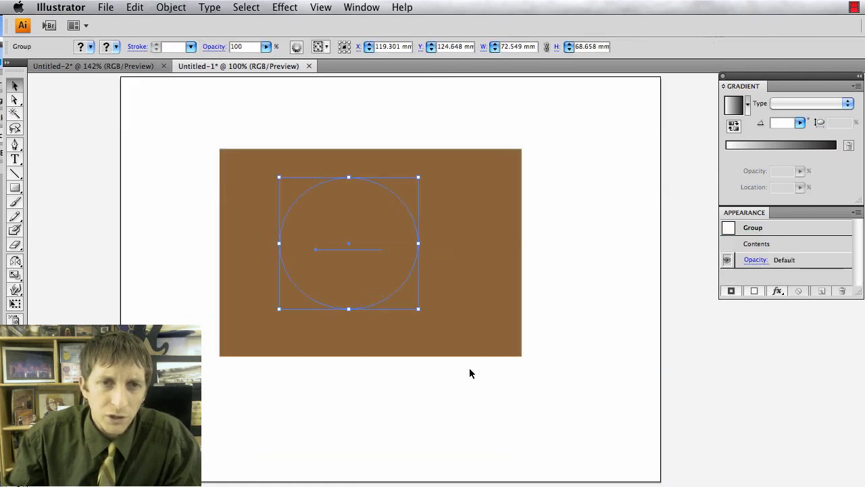
{"action": "left_click_drag", "start_coordinate": [466, 376], "coordinate": [477, 280]}
{"action": "key", "text": "super+shift+bracketleft"}
{"action": "left_click", "coordinate": [490, 410]}
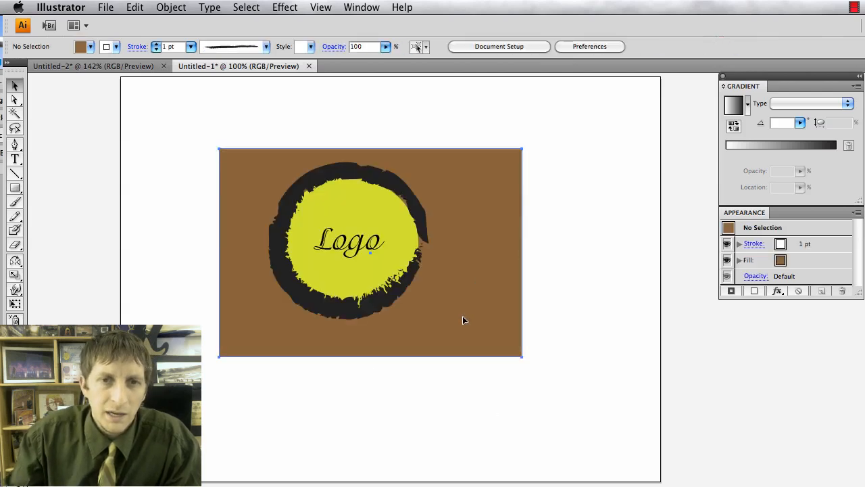
- Lock the brown background rectangle in place
{"action": "left_click", "coordinate": [463, 316]}
{"action": "left_click_drag", "start_coordinate": [462, 316], "coordinate": [463, 318]}
{"action": "key", "text": "super+shift+a"}
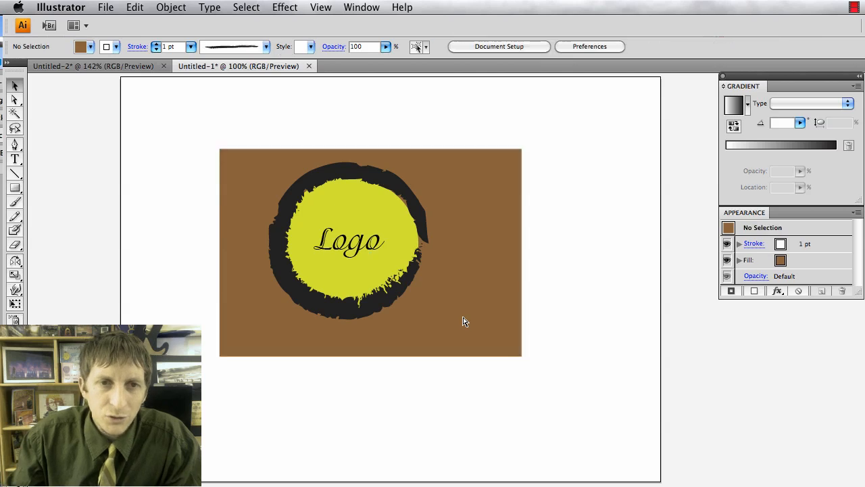
- Move the Logo group to the right side of the brown rectangle, scale it to about 61 × 58 mm and deselect it
{"action": "left_click_drag", "start_coordinate": [374, 201], "coordinate": [468, 213]}
{"action": "left_click_drag", "start_coordinate": [372, 162], "coordinate": [392, 182]}
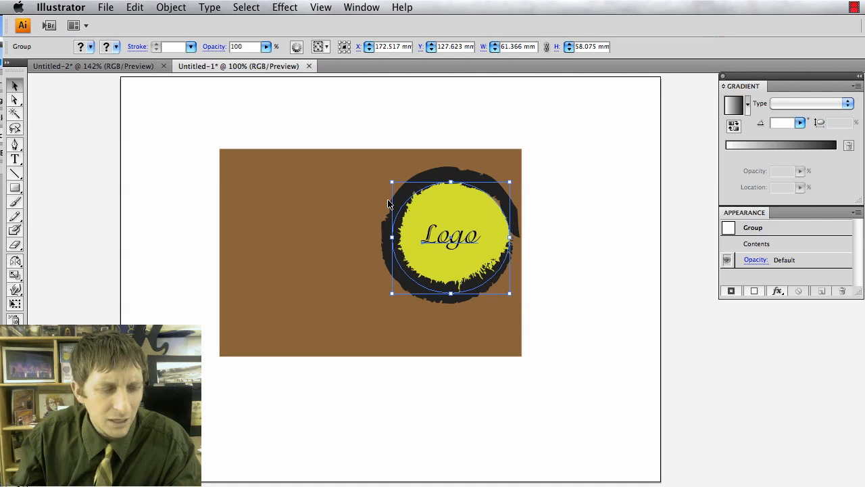
{"action": "left_click", "coordinate": [352, 247]}
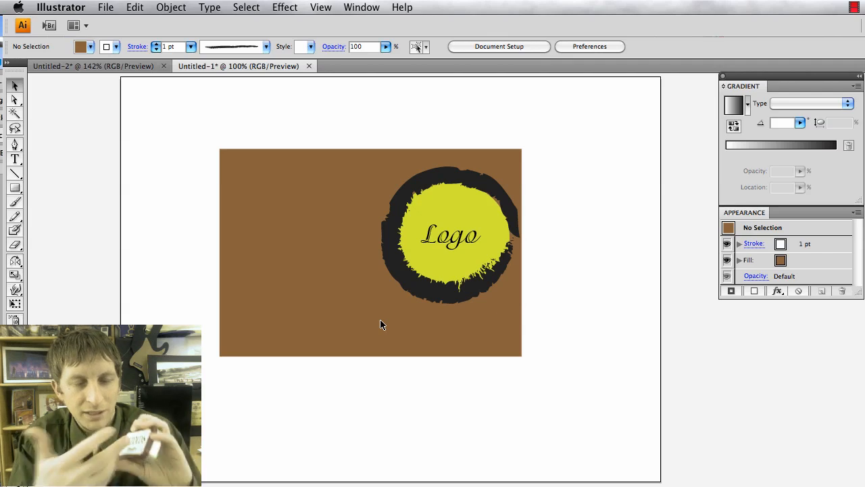
{"action": "left_click", "coordinate": [491, 269]}
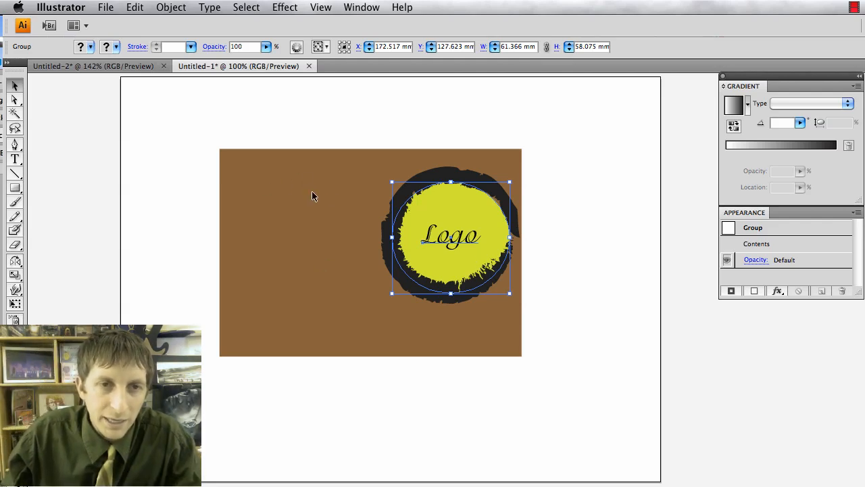
{"action": "left_click", "coordinate": [346, 308]}
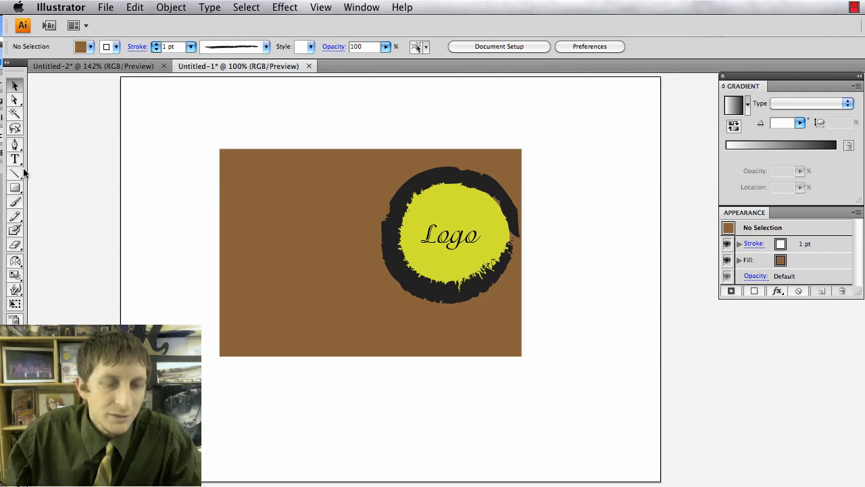
- Paint white Charcoal brush strokes along the left, top and bottom edges of the brown rectangle
{"action": "left_click", "coordinate": [15, 201]}
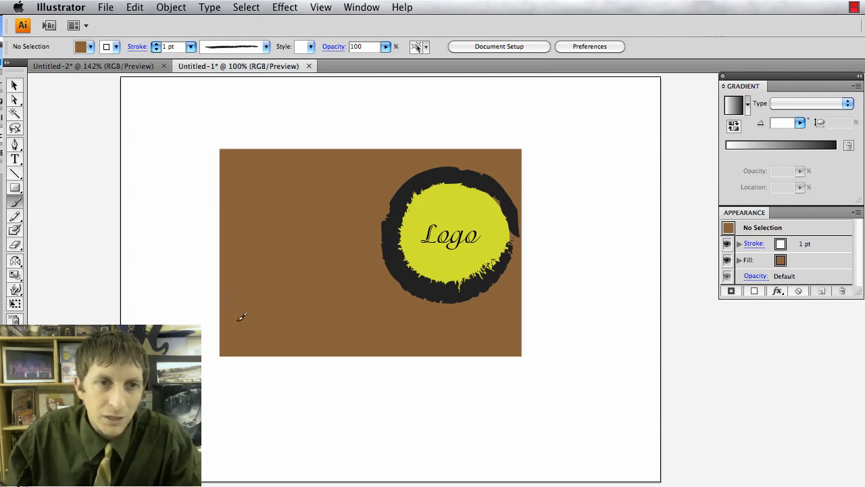
{"action": "left_click_drag", "start_coordinate": [241, 317], "coordinate": [240, 318]}
{"action": "left_click_drag", "start_coordinate": [371, 170], "coordinate": [274, 170]}
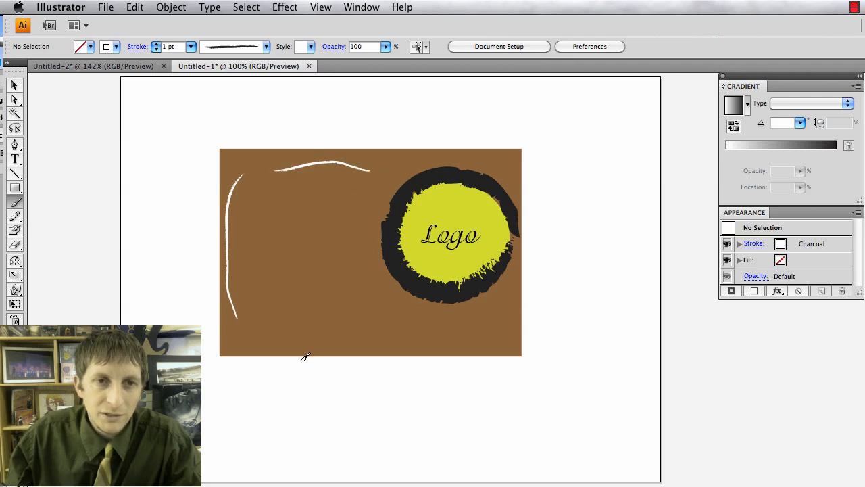
{"action": "left_click_drag", "start_coordinate": [405, 338], "coordinate": [257, 334]}
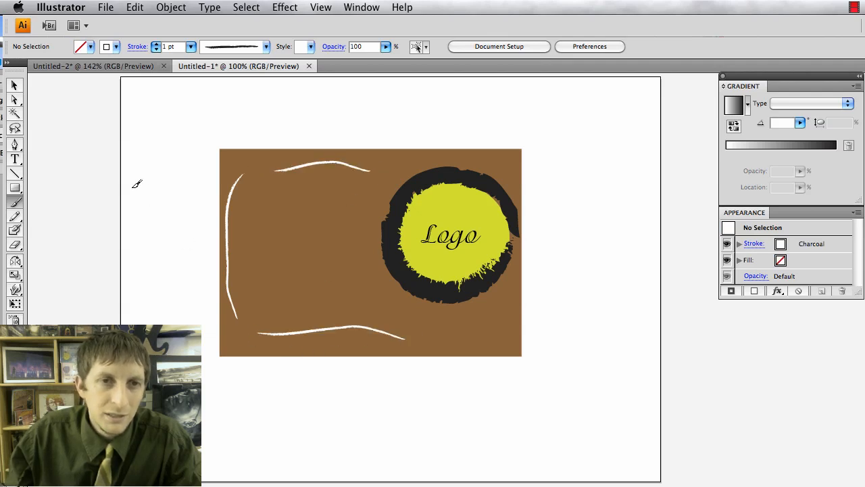
- Add the text "Pr" to the upper left of the brown rectangle in 72 pt Adorable and deselect it
{"action": "left_click", "coordinate": [14, 86]}
{"action": "left_click", "coordinate": [15, 158]}
{"action": "left_click", "coordinate": [264, 212]}
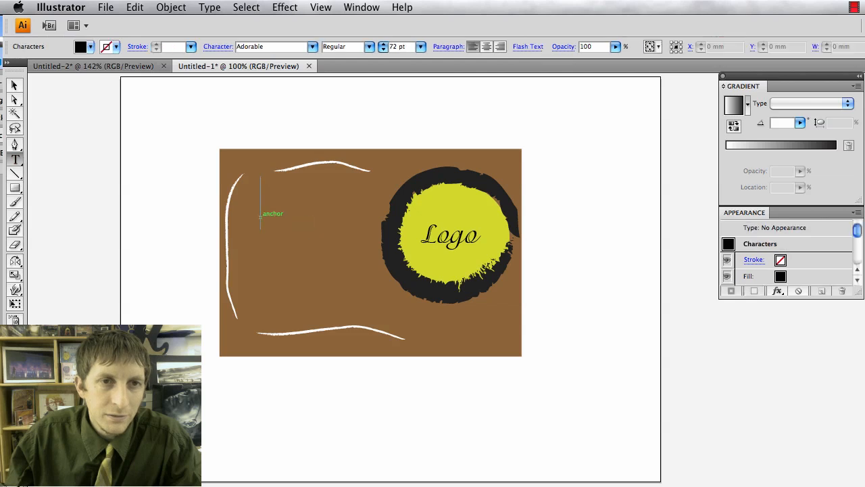
{"action": "type", "text": "Pr"}
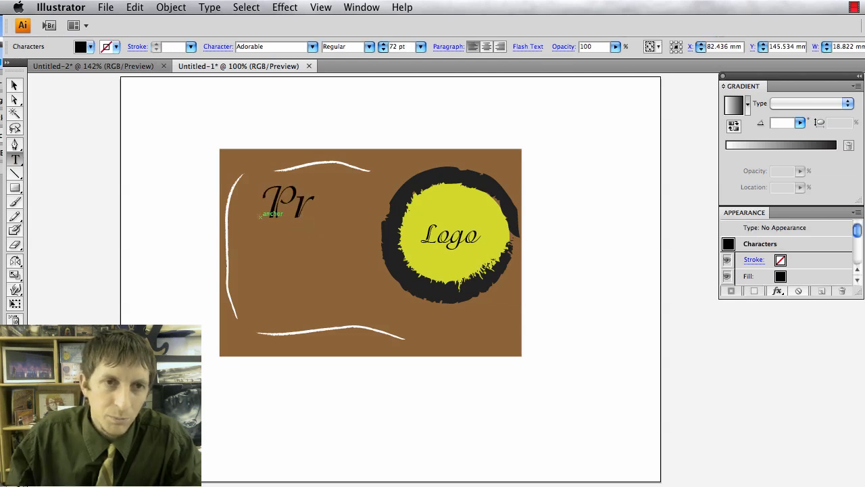
{"action": "left_click", "coordinate": [14, 86]}
{"action": "left_click", "coordinate": [34, 104]}
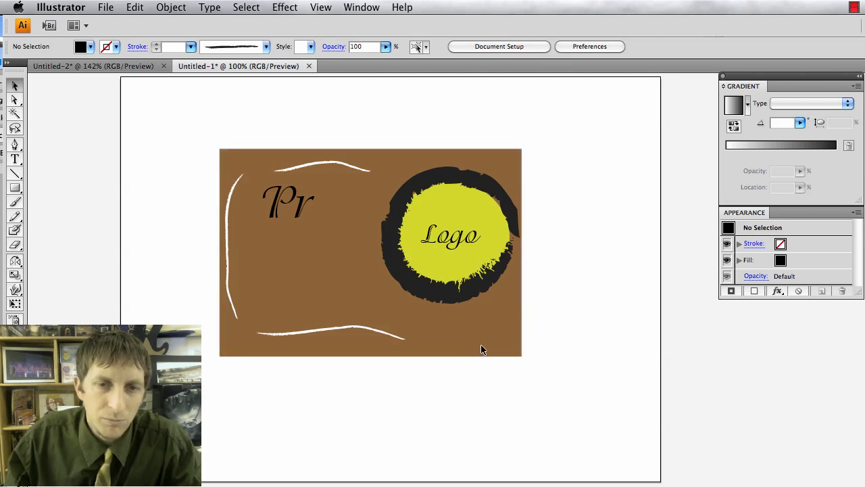
- Unlock all objects and delete the brown background rectangle
{"action": "left_click", "coordinate": [169, 8]}
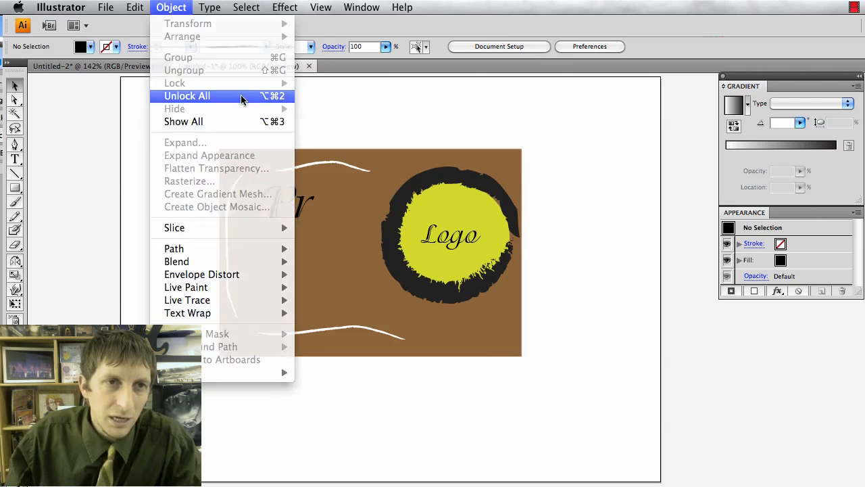
{"action": "left_click", "coordinate": [241, 95]}
{"action": "left_click", "coordinate": [376, 421]}
{"action": "left_click", "coordinate": [456, 347]}
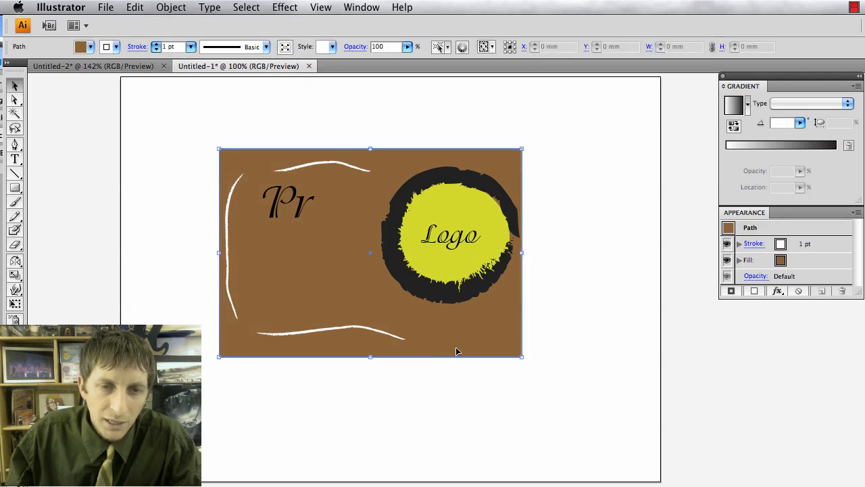
{"action": "key", "text": "Delete"}
- Group the text, brush strokes and logo and save the group as a Graphic symbol named "packaging"
{"action": "left_click_drag", "start_coordinate": [242, 162], "coordinate": [567, 381]}
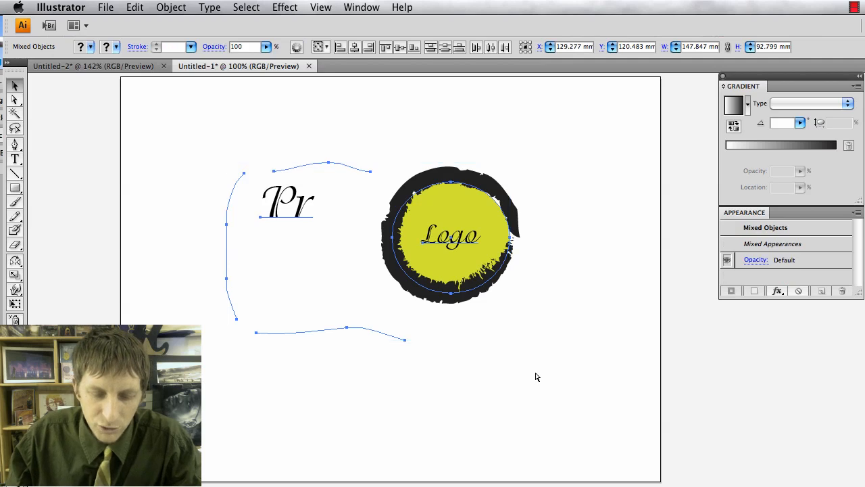
{"action": "key", "text": "super+g"}
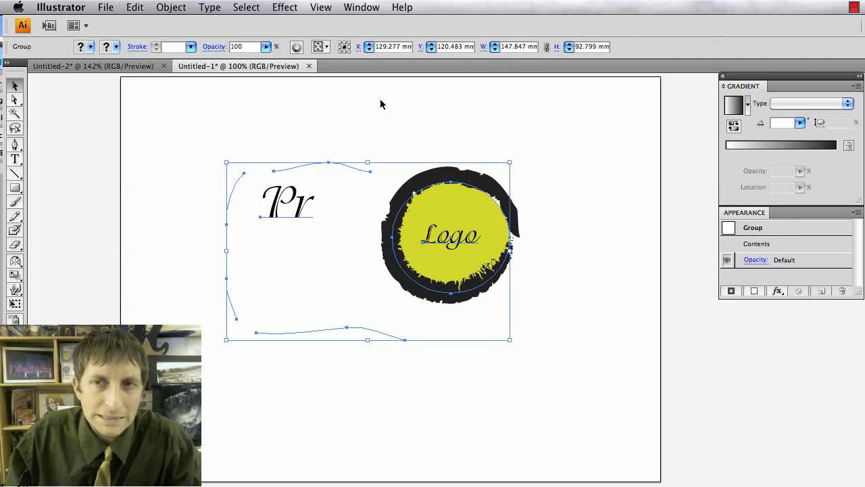
{"action": "left_click", "coordinate": [363, 8]}
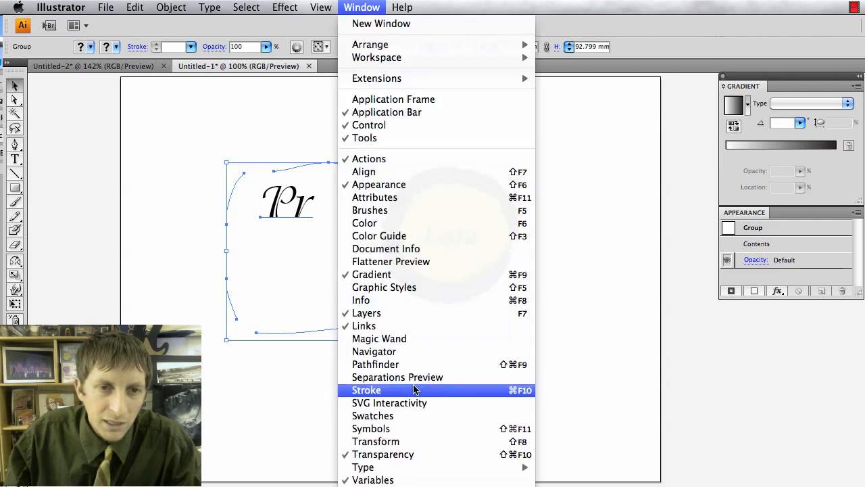
{"action": "left_click", "coordinate": [409, 427]}
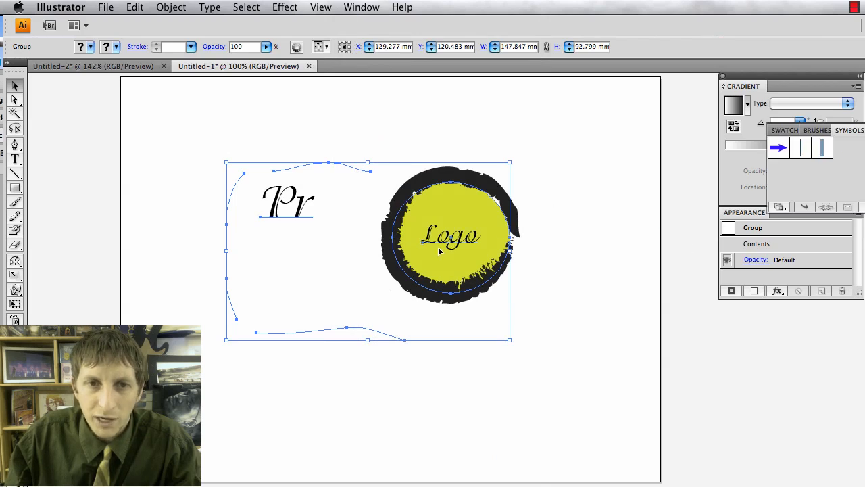
{"action": "left_click_drag", "start_coordinate": [438, 246], "coordinate": [778, 203]}
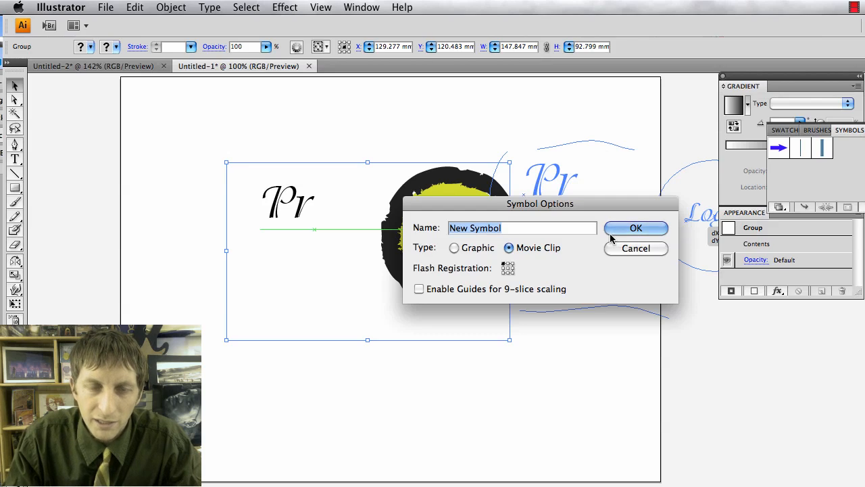
{"action": "type", "text": "p"}
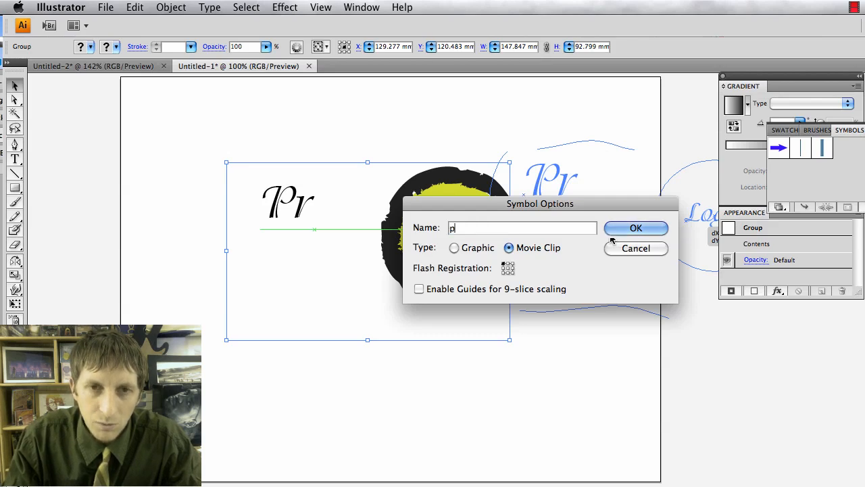
{"action": "type", "text": "ackagi"}
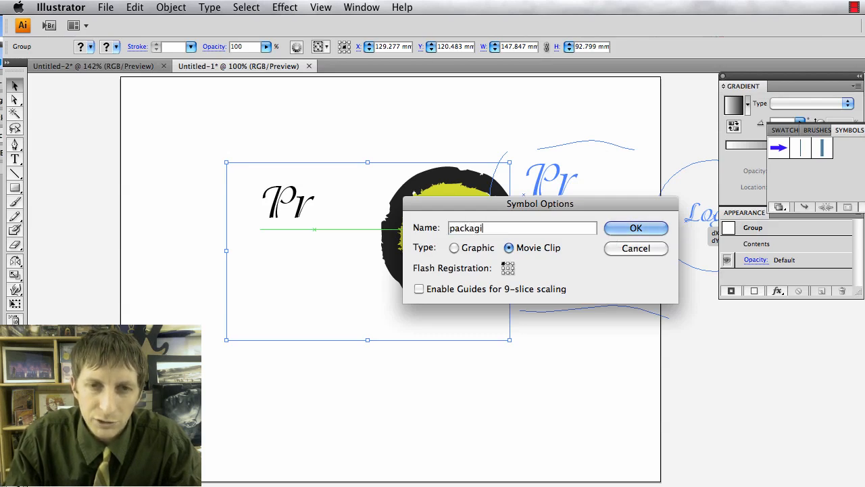
{"action": "type", "text": "ng"}
{"action": "left_click", "coordinate": [483, 249]}
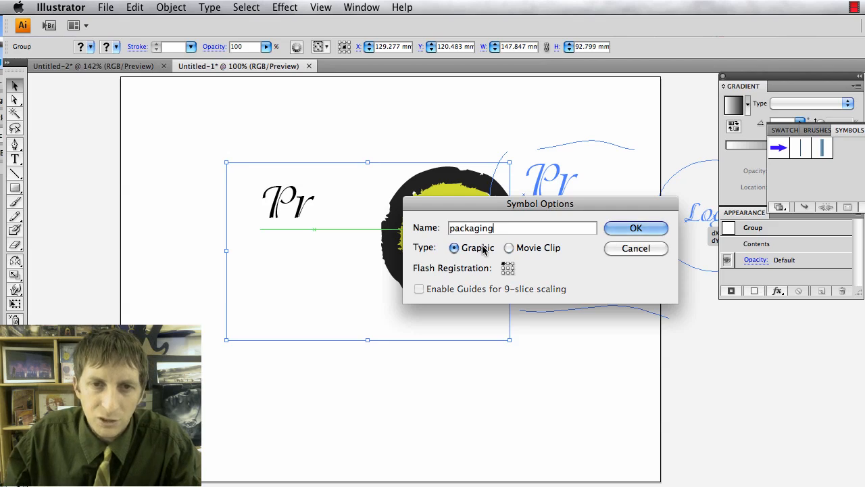
{"action": "left_click", "coordinate": [624, 228]}
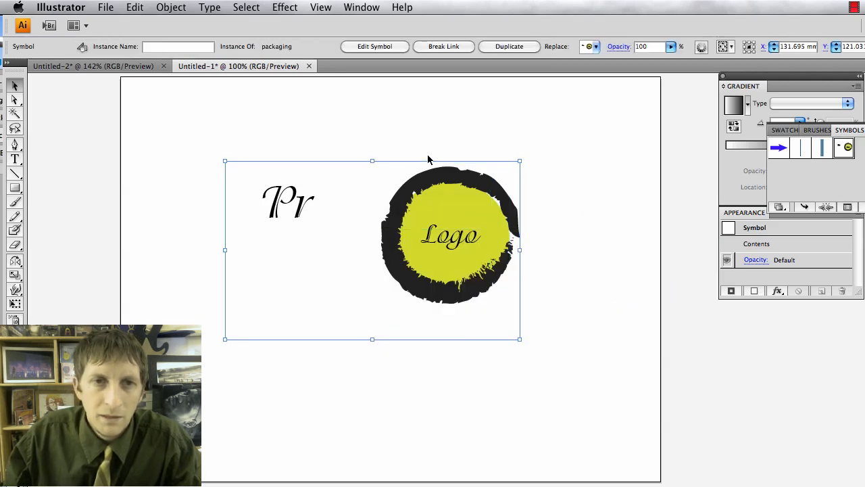
{"action": "left_click", "coordinate": [299, 112]}
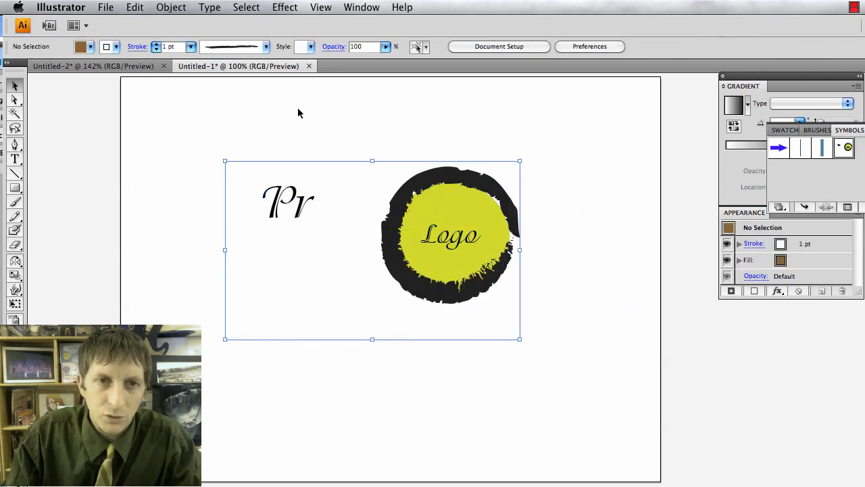
{"action": "key", "text": "Delete"}
{"action": "key", "text": "super+z"}
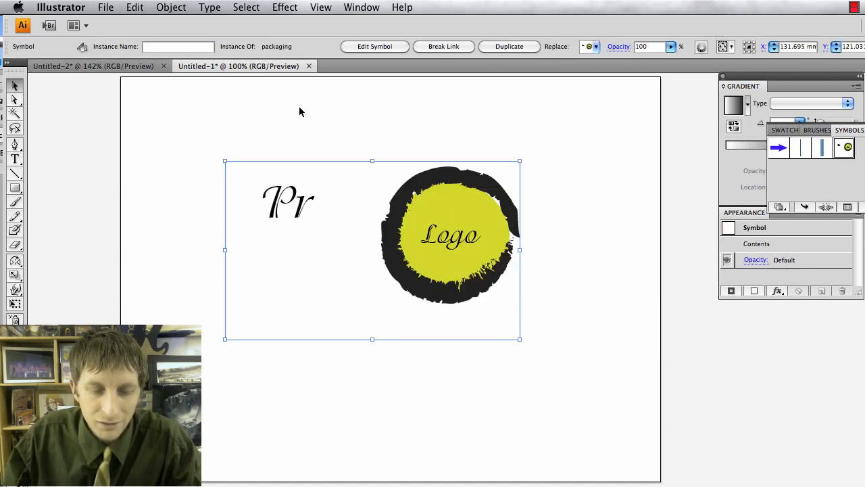
- Hide the packaging symbol instance, and show all hidden objects to bring back the 3D box
{"action": "key", "text": "super+3"}
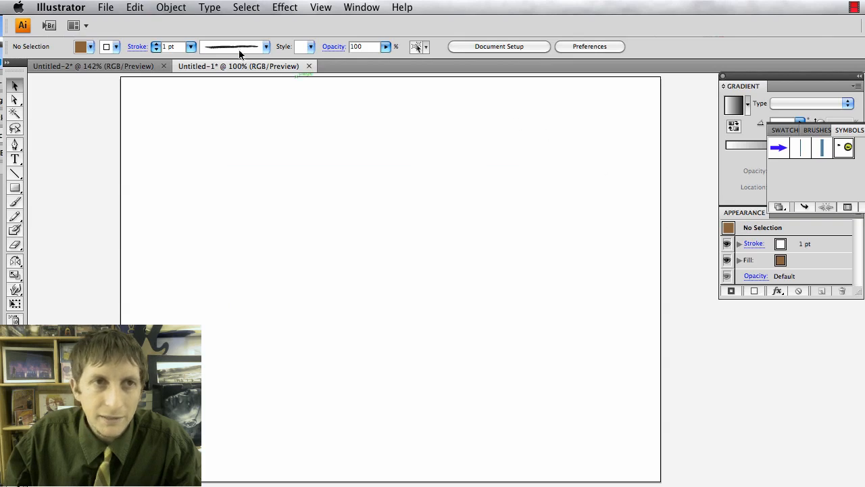
{"action": "left_click", "coordinate": [171, 8]}
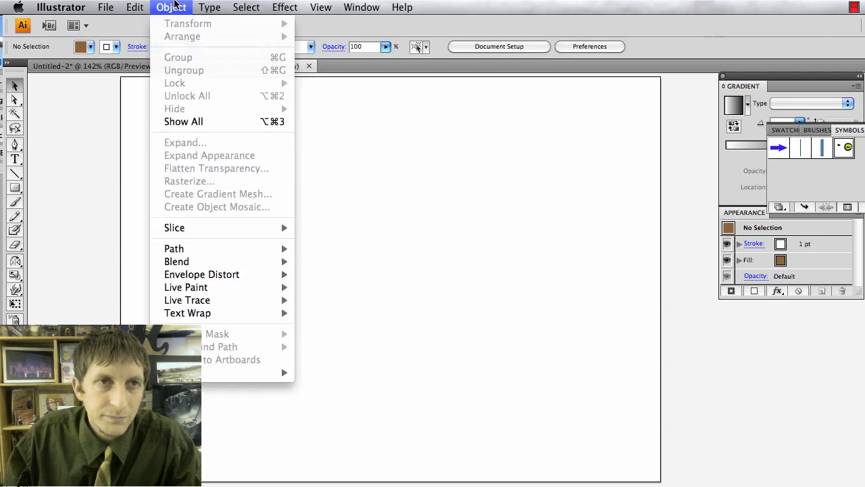
{"action": "left_click", "coordinate": [225, 123]}
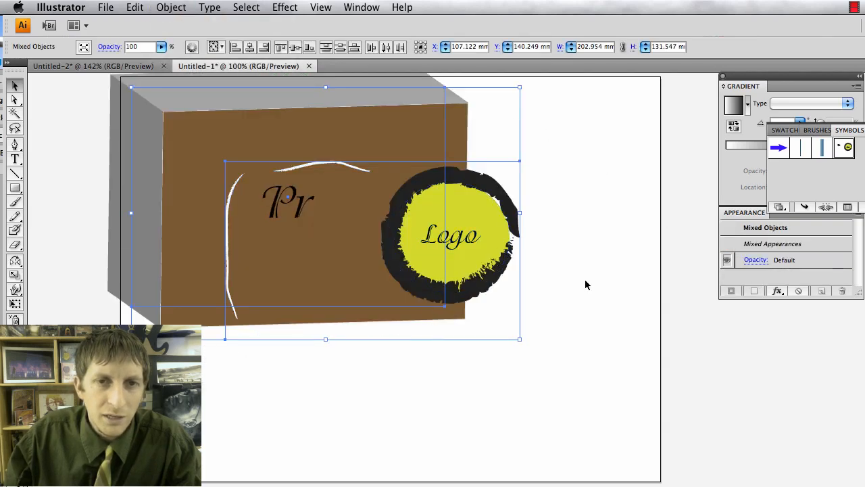
- Delete the packaging instance from the artboard and move the 3D box to the middle, at about X 139 mm, Y 110 mm
{"action": "left_click", "coordinate": [585, 284]}
{"action": "left_click_drag", "start_coordinate": [495, 252], "coordinate": [538, 305]}
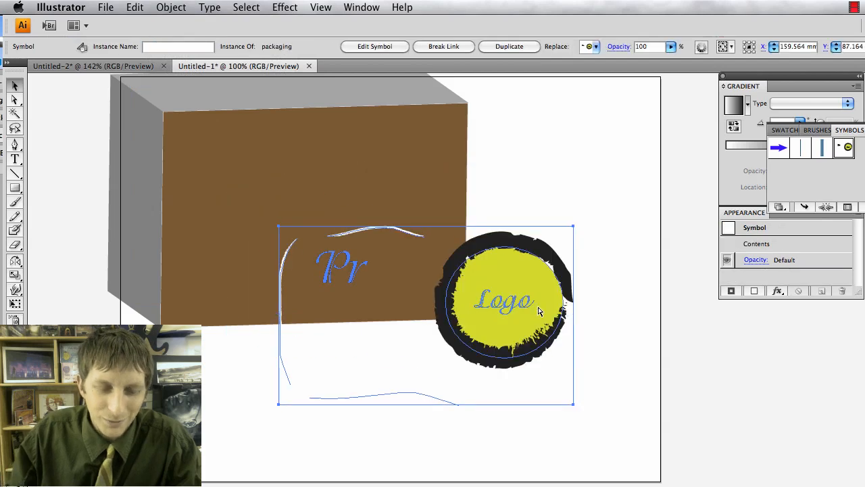
{"action": "key", "text": "Delete"}
{"action": "left_click_drag", "start_coordinate": [318, 195], "coordinate": [410, 272]}
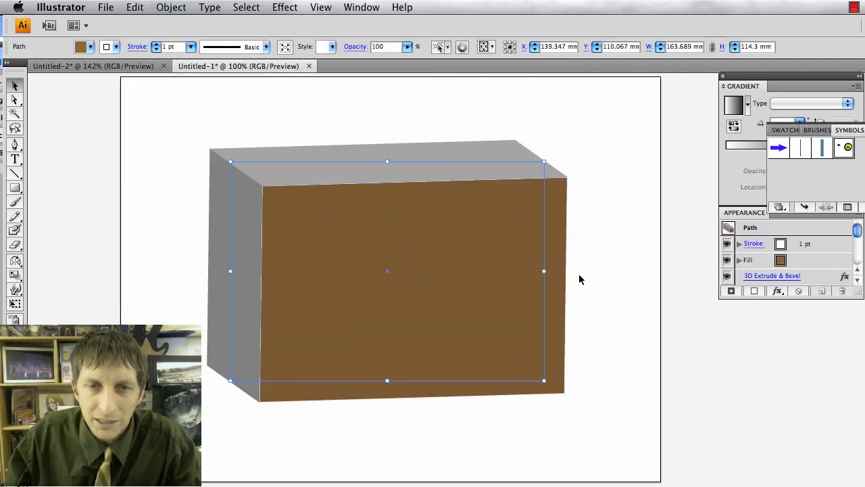
{"action": "left_click", "coordinate": [284, 8]}
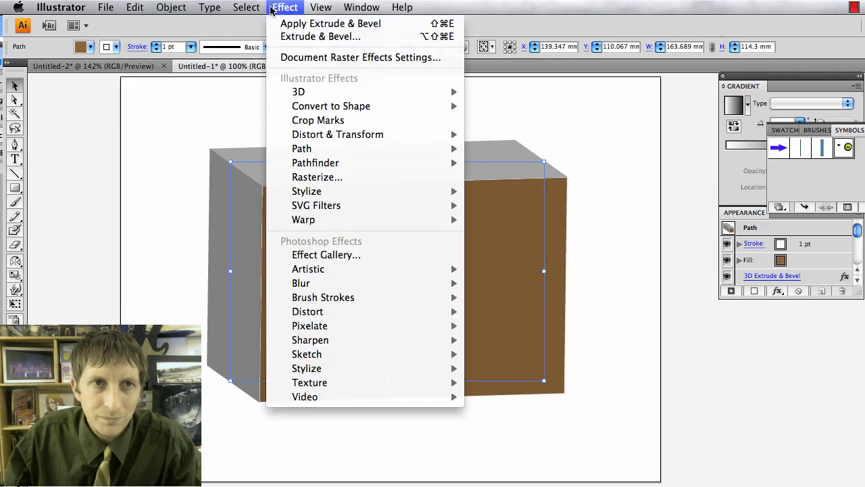
{"action": "left_click", "coordinate": [271, 9]}
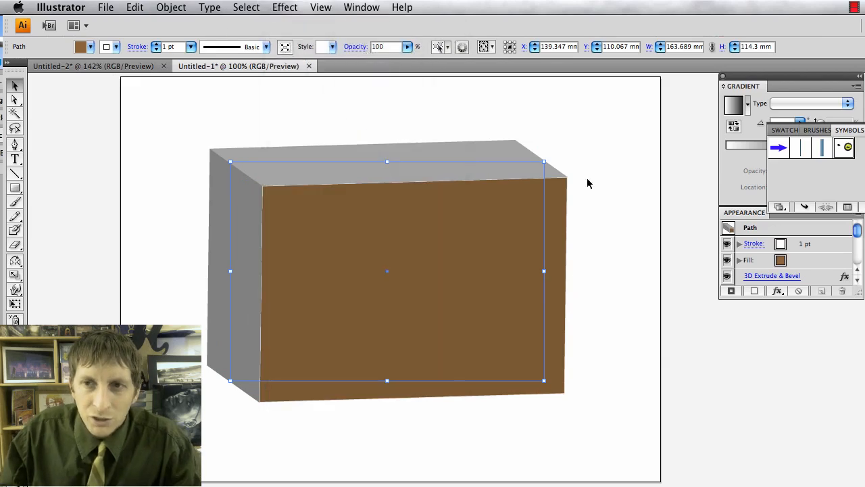
{"action": "left_click", "coordinate": [362, 8]}
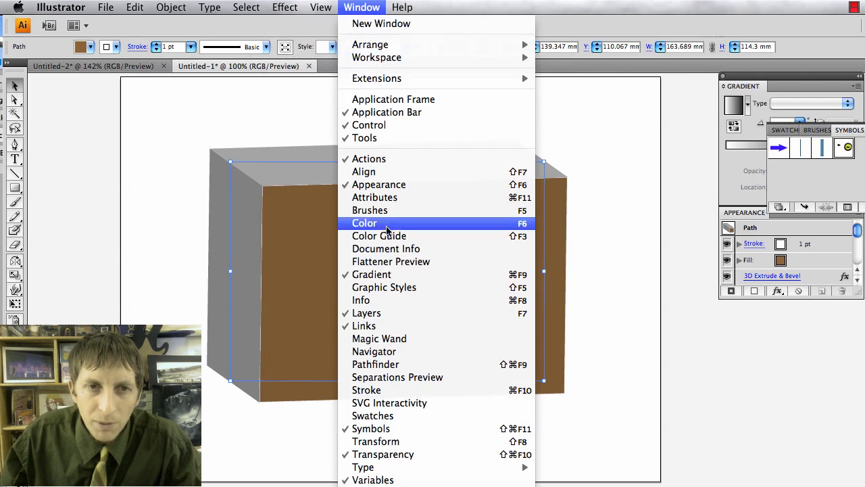
{"action": "left_click", "coordinate": [763, 227]}
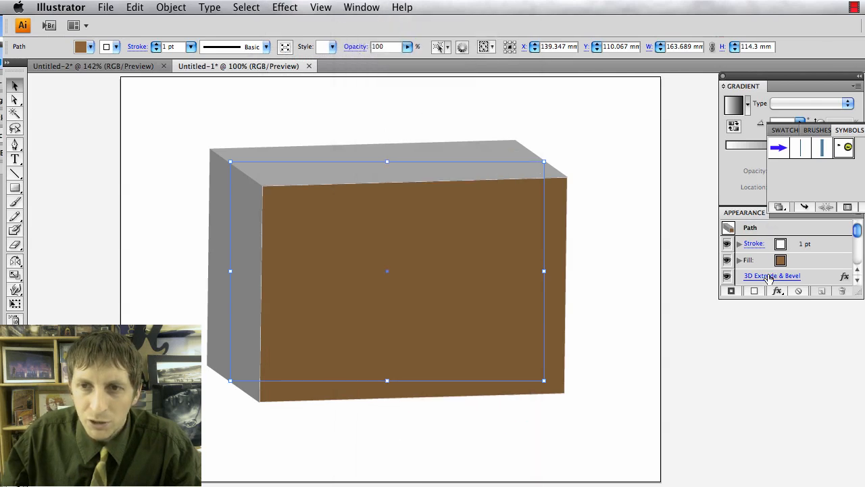
- Reopen the box's 3D Extrude & Bevel settings and open its Map Art options
{"action": "left_click", "coordinate": [776, 276]}
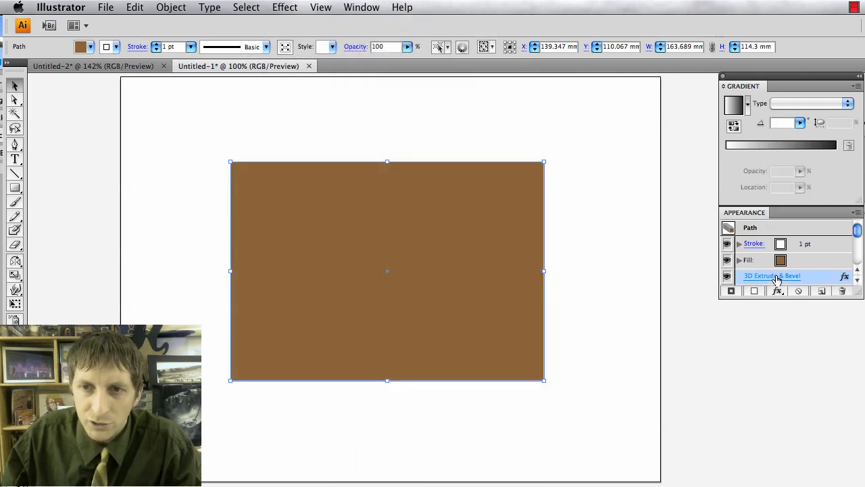
{"action": "left_click_drag", "start_coordinate": [703, 160], "coordinate": [684, 149]}
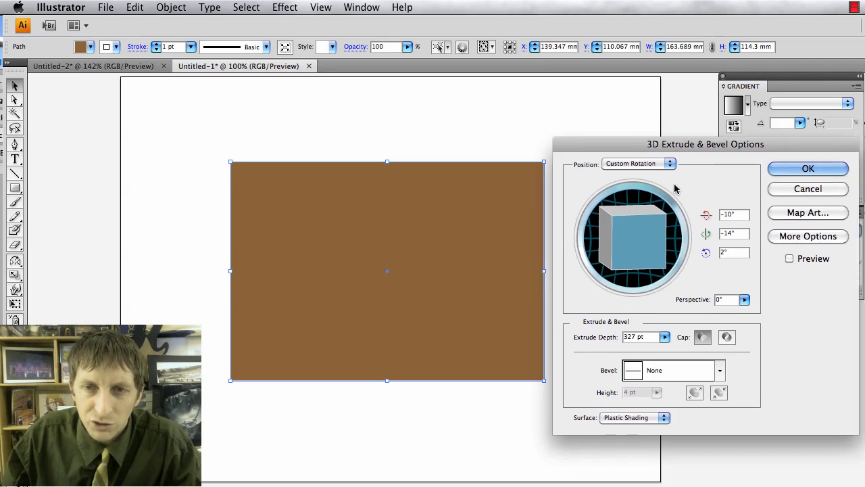
{"action": "left_click", "coordinate": [794, 214]}
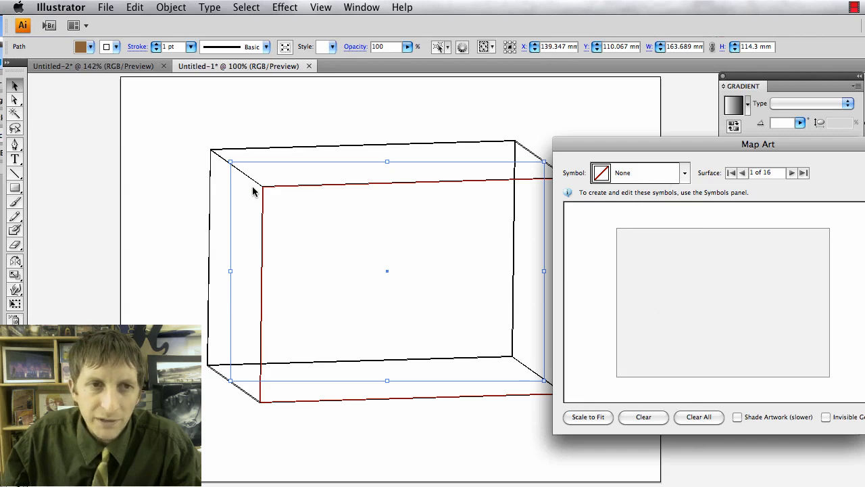
- Map the packaging symbol onto the box's front face, surface 1 of 16, scale it to fit and confirm the mapping
{"action": "left_click", "coordinate": [673, 177]}
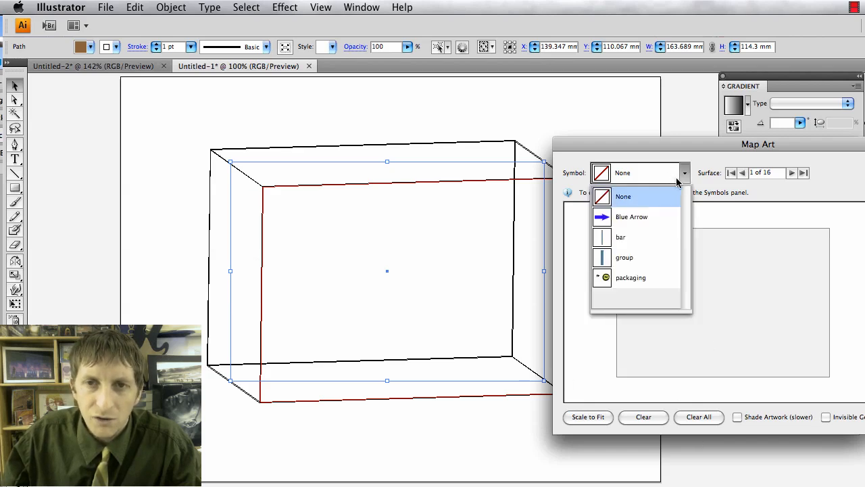
{"action": "left_click", "coordinate": [674, 178]}
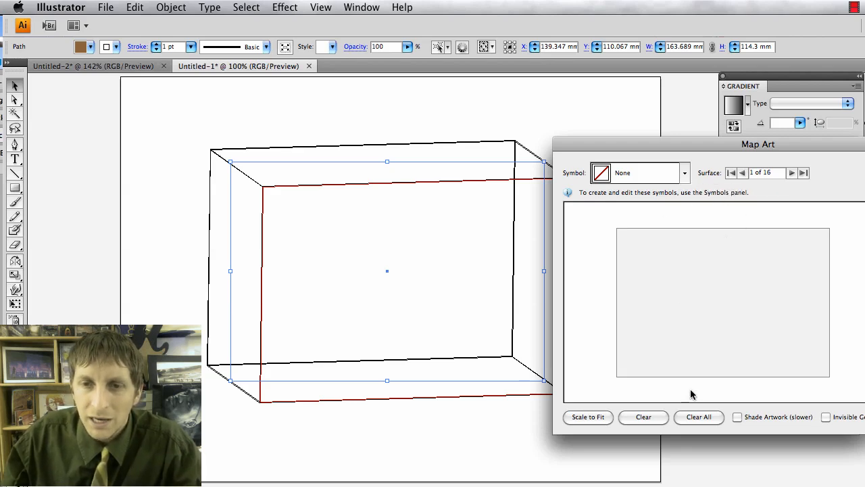
{"action": "left_click", "coordinate": [637, 175]}
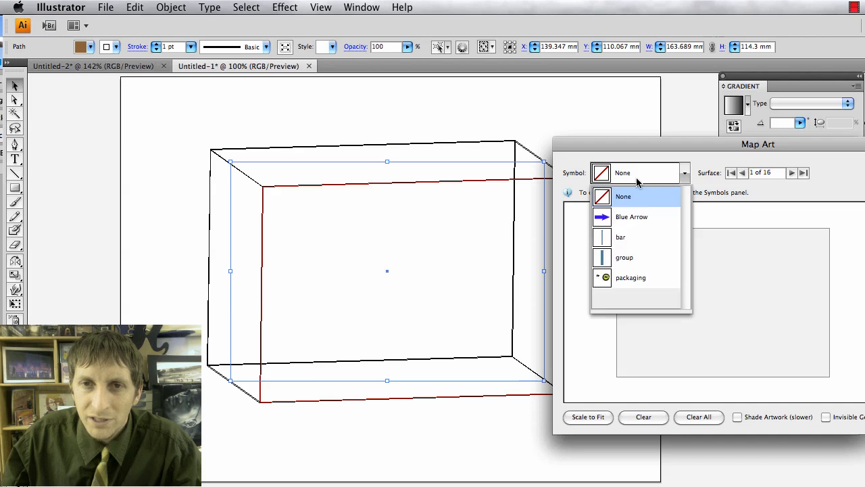
{"action": "left_click", "coordinate": [632, 278]}
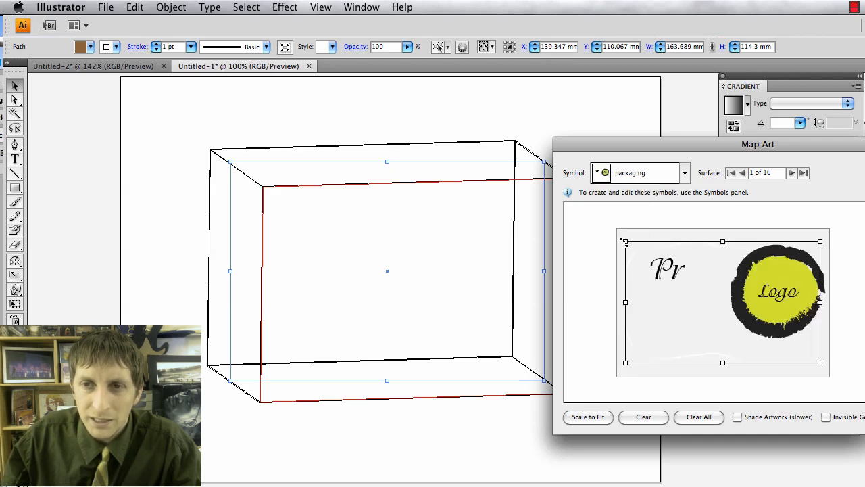
{"action": "left_click_drag", "start_coordinate": [624, 242], "coordinate": [635, 246]}
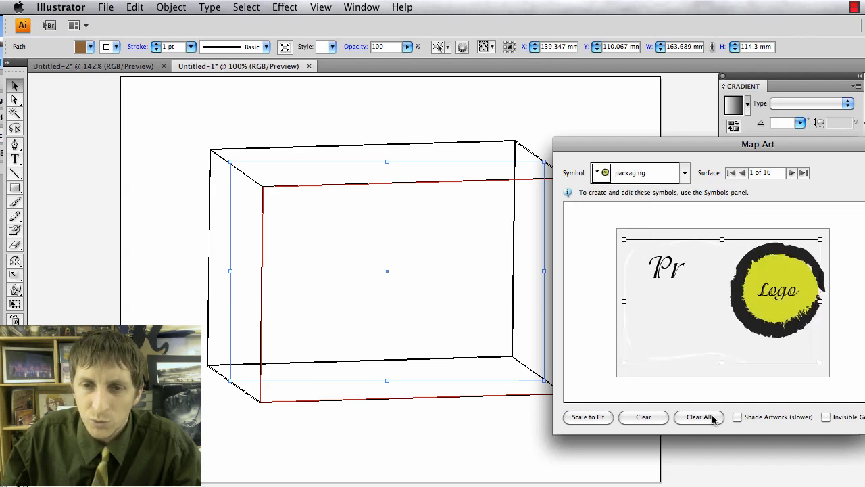
{"action": "left_click", "coordinate": [583, 417]}
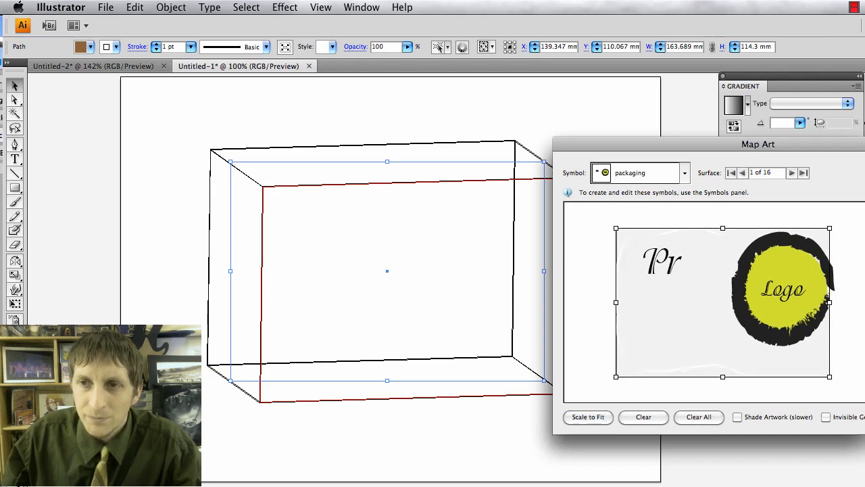
{"action": "key", "text": "Return"}
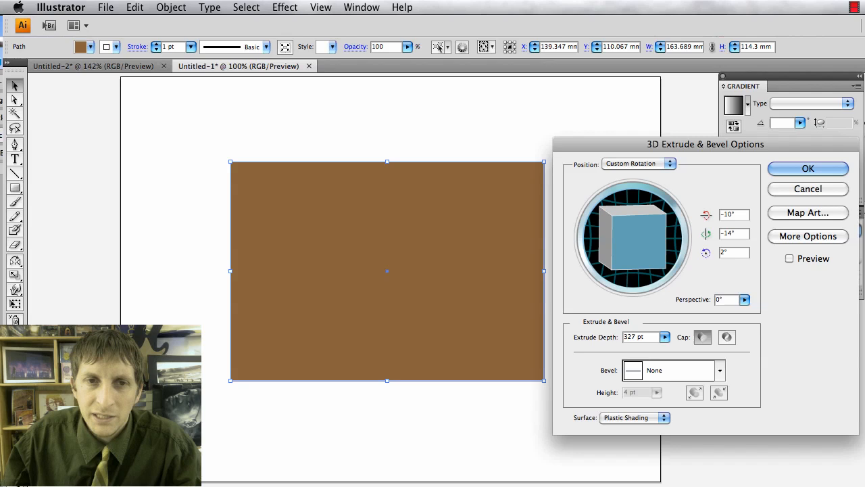
- Apply the 3D settings with the mapped artwork and move the box slightly to about X 136.5 mm, Y 112.2 mm
{"action": "left_click", "coordinate": [826, 170]}
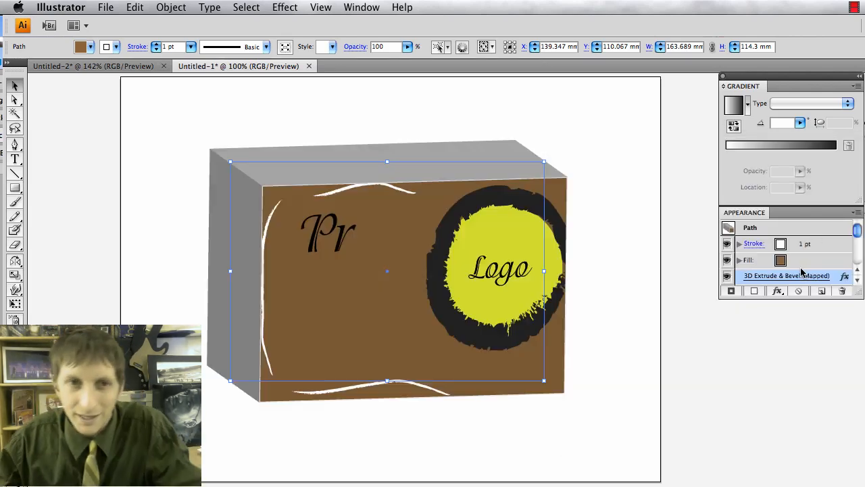
{"action": "left_click", "coordinate": [624, 349]}
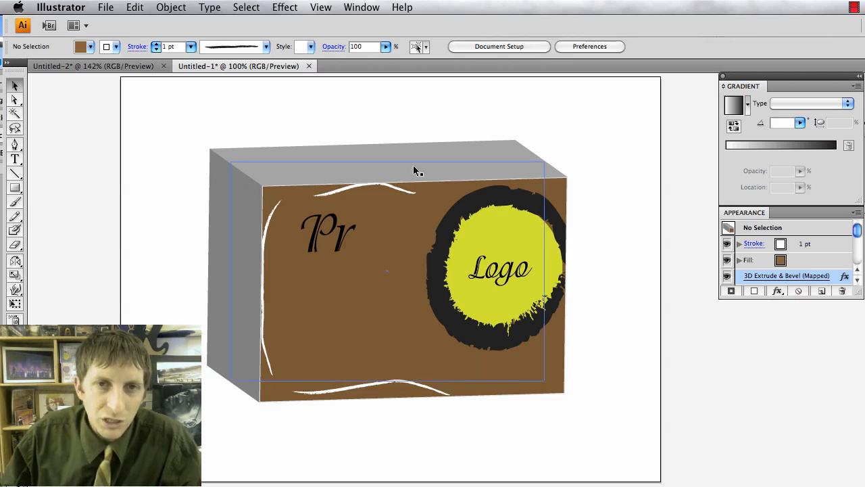
{"action": "left_click_drag", "start_coordinate": [355, 268], "coordinate": [350, 264]}
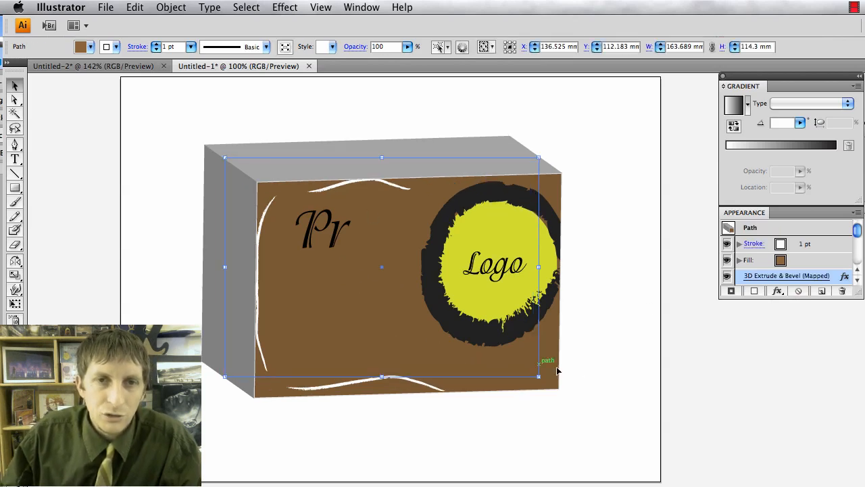
{"action": "left_click", "coordinate": [623, 421]}
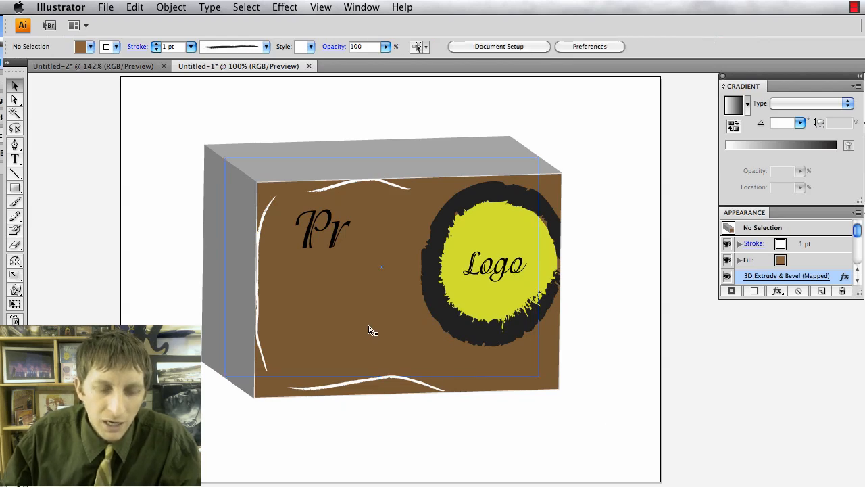
- Check the reference packaging photo in Firefox, return to Illustrator and make a reflected copy of the box about the vertical axis
{"action": "key", "text": "super+Tab"}
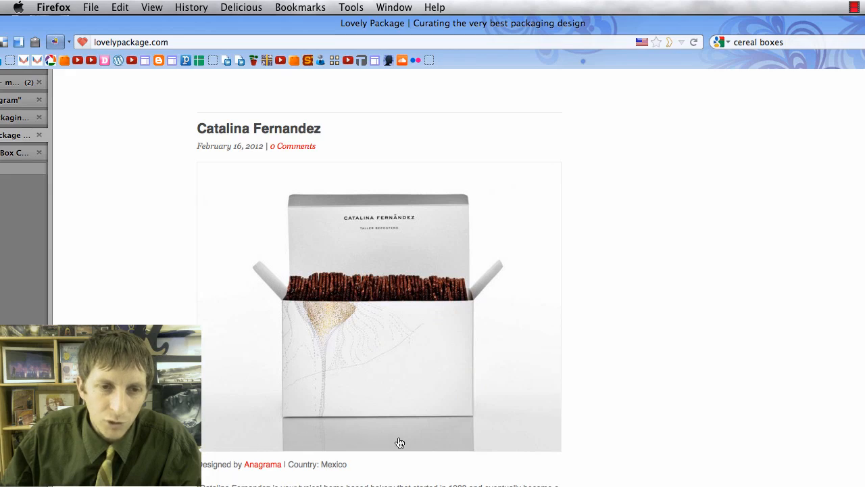
{"action": "key", "text": "super+Tab"}
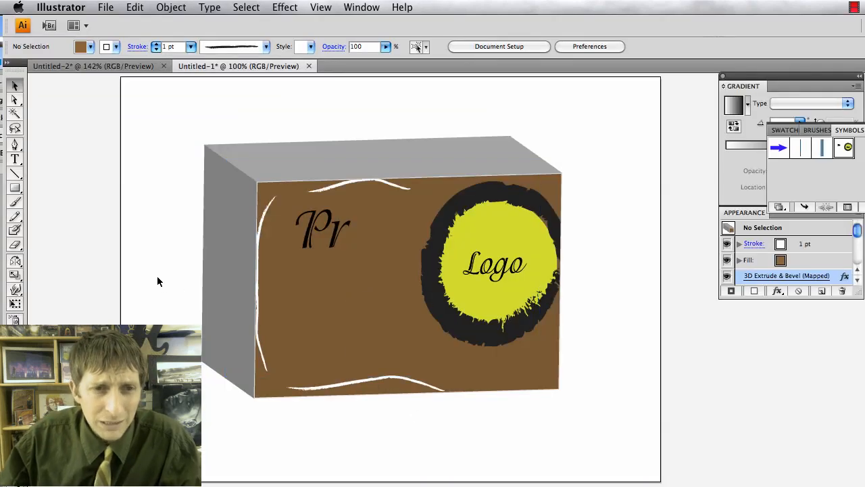
{"action": "left_click", "coordinate": [228, 184]}
{"action": "scroll", "coordinate": [135, 257], "scroll_direction": "down", "scroll_amount": 3}
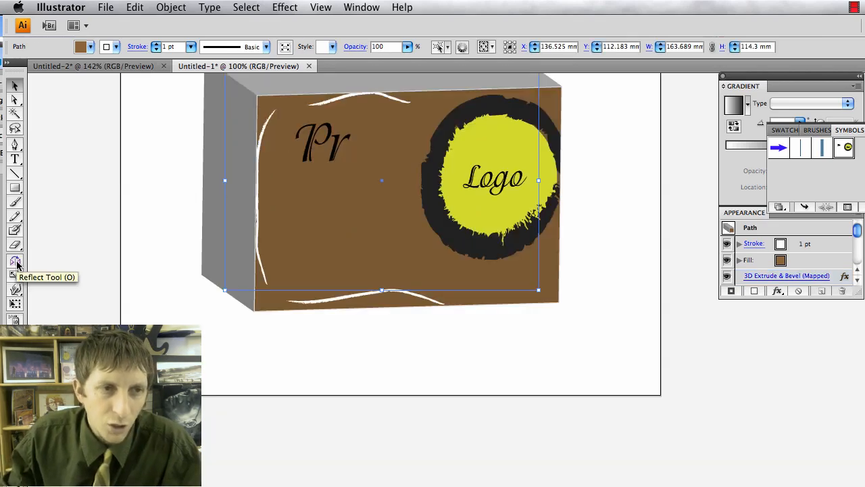
{"action": "double_click", "coordinate": [17, 264]}
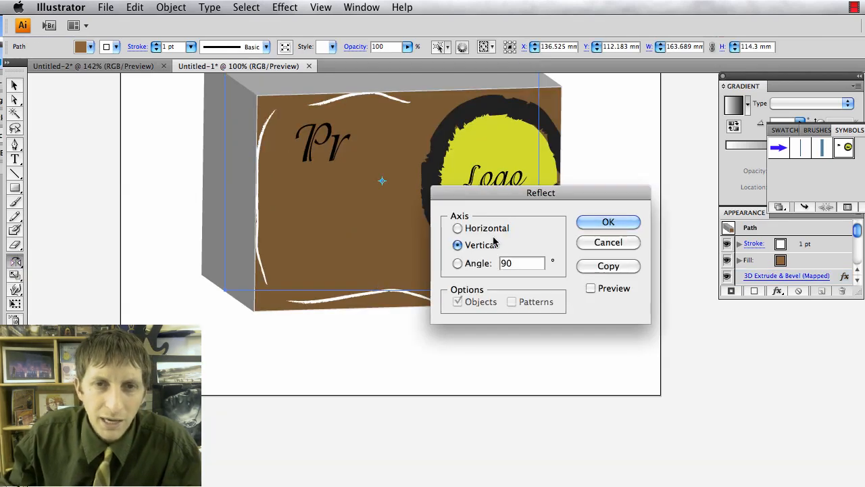
{"action": "left_click", "coordinate": [608, 266]}
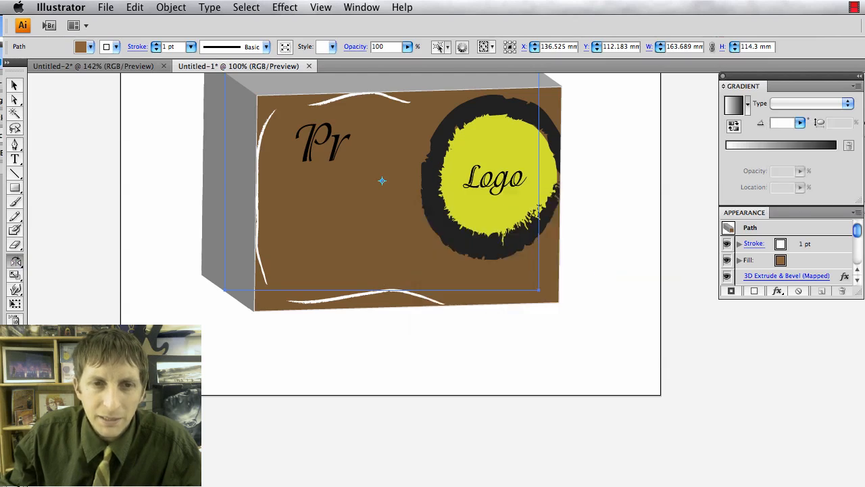
{"action": "scroll", "coordinate": [432, 237], "scroll_direction": "up", "scroll_amount": 3}
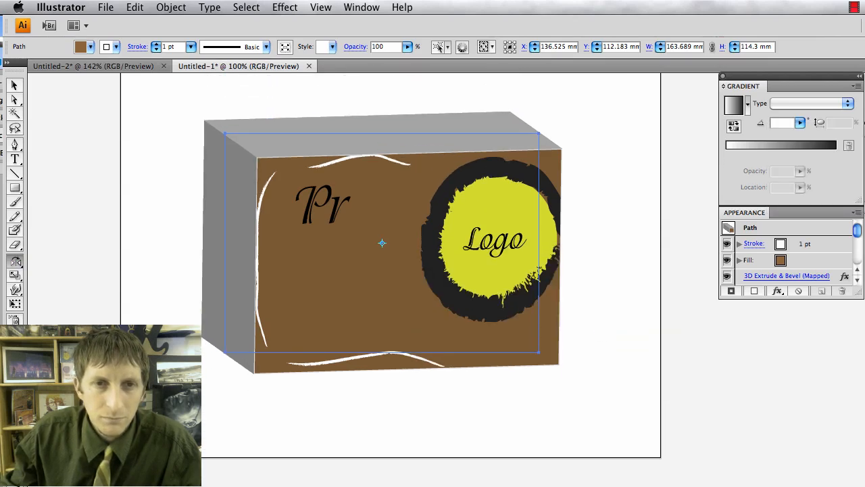
- Move the copied box down below the original, to about X 141 mm, Y -2 mm
{"action": "key", "text": "v"}
{"action": "left_click_drag", "start_coordinate": [429, 254], "coordinate": [426, 334]}
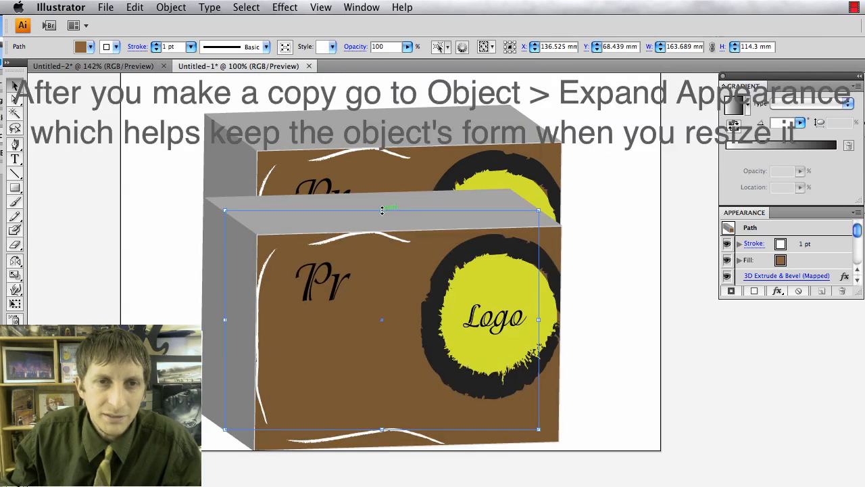
{"action": "left_click_drag", "start_coordinate": [373, 292], "coordinate": [397, 407]}
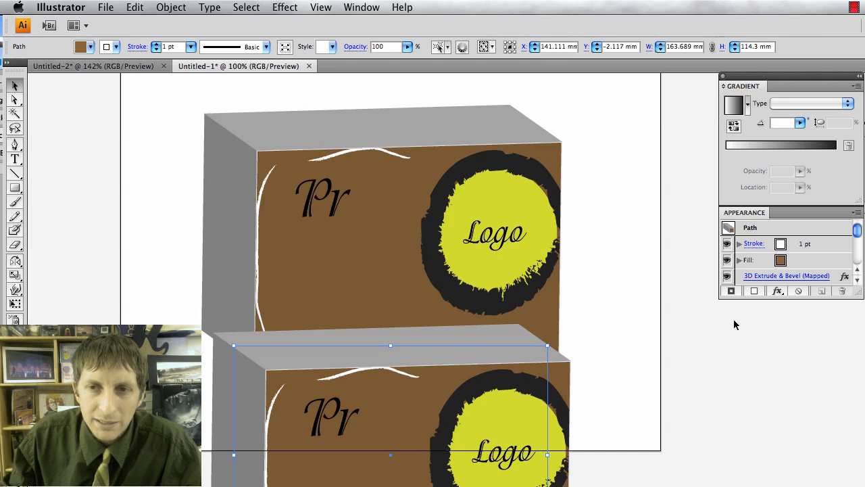
- Flip the packaging symbol upside down on the copy's front face, surface 1 of 16, at full face height, and apply the 3D settings
{"action": "left_click", "coordinate": [762, 278]}
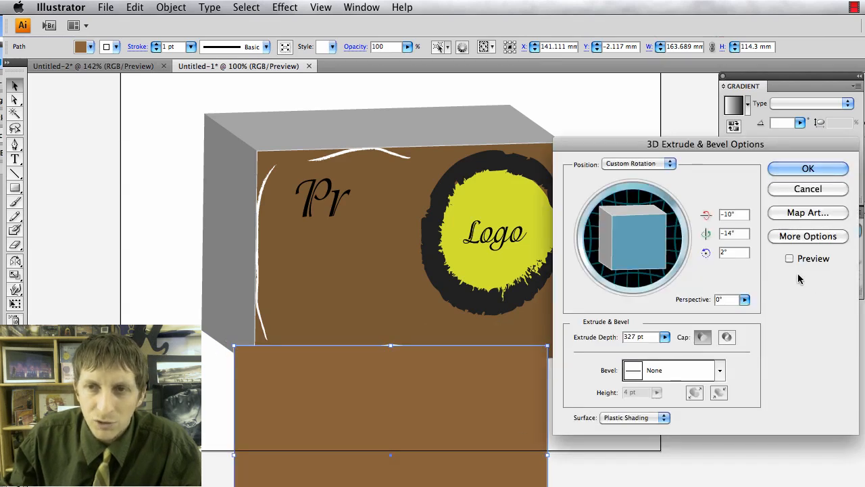
{"action": "left_click", "coordinate": [811, 214]}
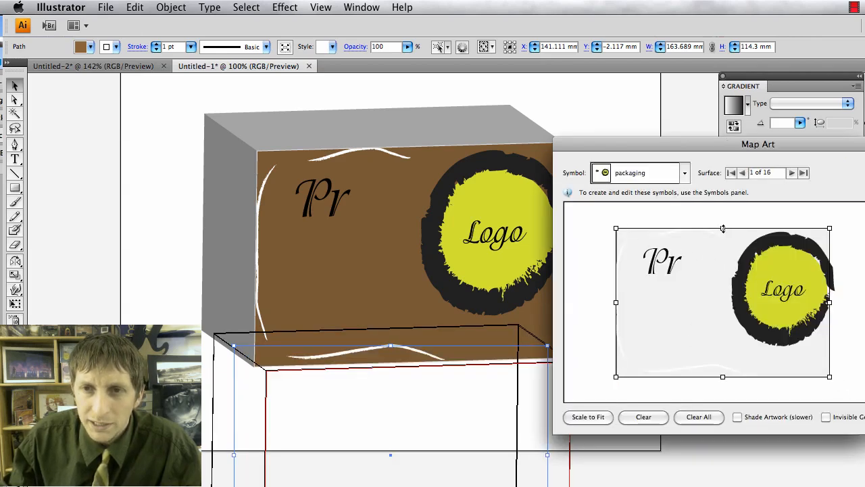
{"action": "mouse_move", "coordinate": [723, 229]}
{"action": "left_mouse_down"}
{"action": "mouse_move", "coordinate": [723, 376]}
{"action": "mouse_move", "coordinate": [724, 233]}
{"action": "left_mouse_up"}
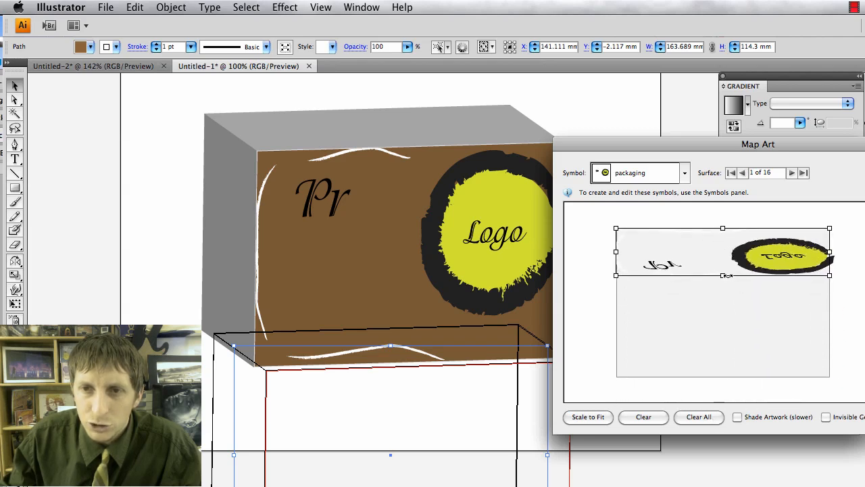
{"action": "left_click_drag", "start_coordinate": [724, 275], "coordinate": [725, 384]}
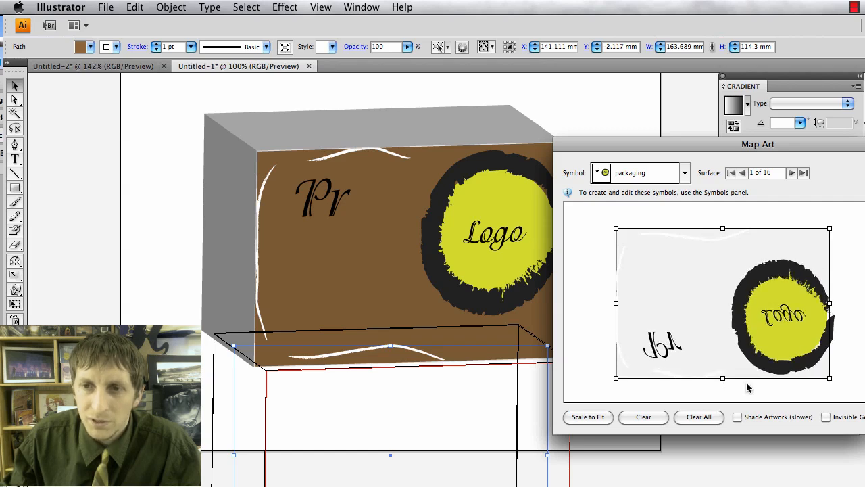
{"action": "key", "text": "Return"}
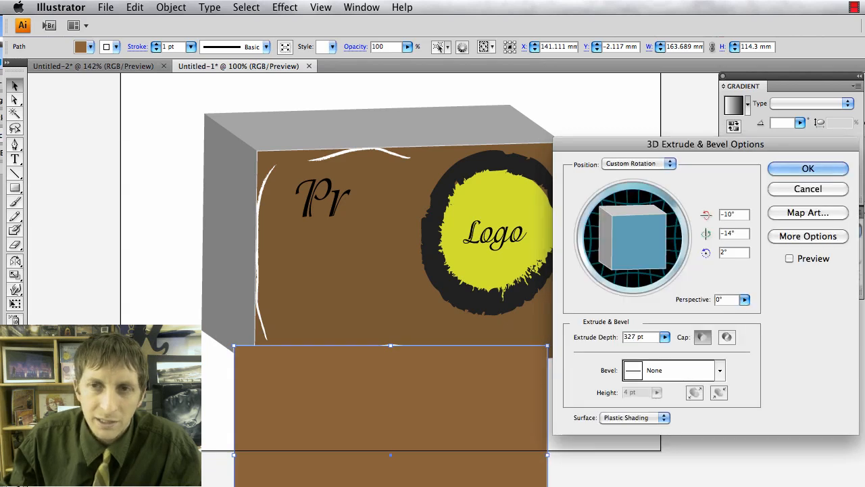
{"action": "left_click", "coordinate": [811, 168]}
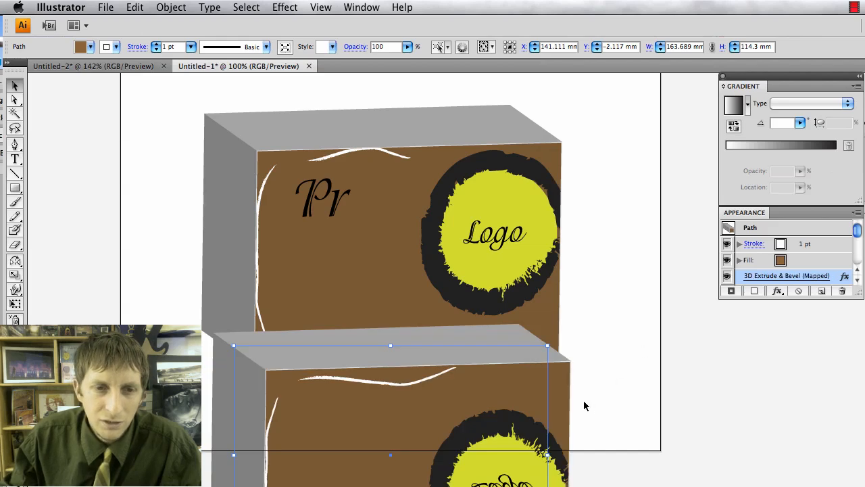
- Send the flipped copy behind the original box and line it up directly underneath at about X 136.5 mm, Y 0 mm
{"action": "left_click_drag", "start_coordinate": [461, 418], "coordinate": [460, 411]}
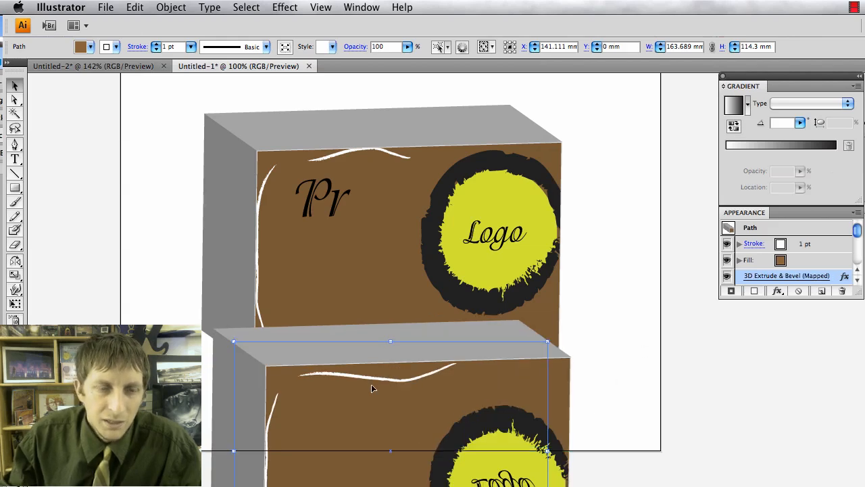
{"action": "key", "text": "super+bracketleft"}
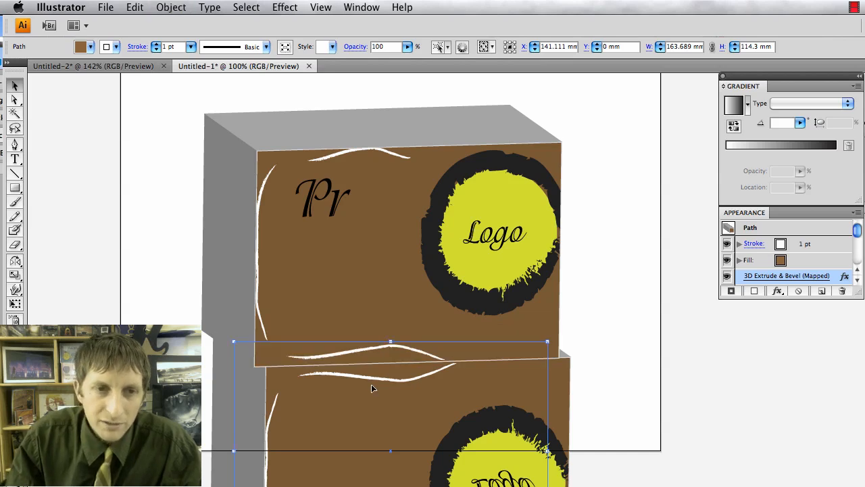
{"action": "left_click_drag", "start_coordinate": [372, 388], "coordinate": [361, 393]}
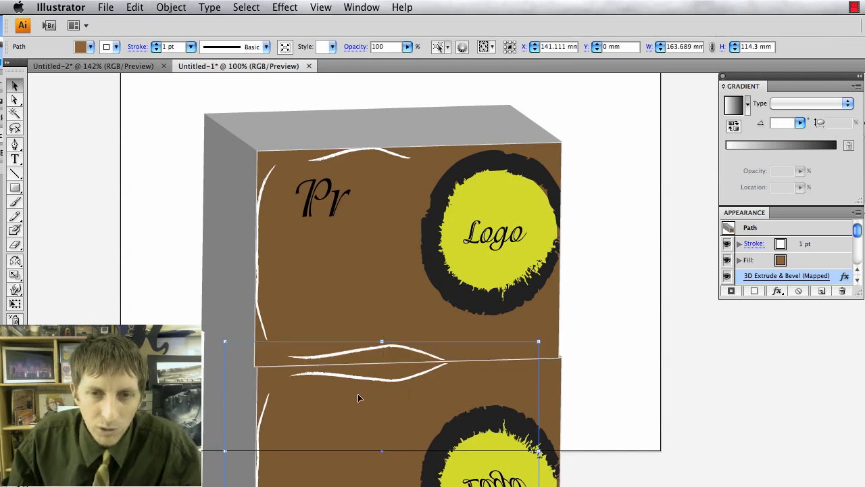
- Fine-tune the flipped copy's position to about X 134.8 mm, Y 0.35 mm so its front face meets the original's lower edge
{"action": "left_click_drag", "start_coordinate": [358, 390], "coordinate": [358, 426]}
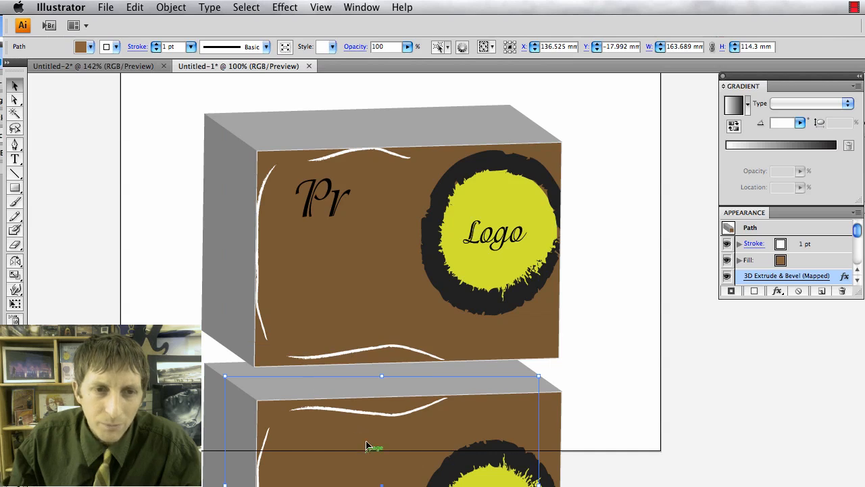
{"action": "mouse_move", "coordinate": [366, 447]}
{"action": "left_mouse_down"}
{"action": "mouse_move", "coordinate": [367, 421]}
{"action": "mouse_move", "coordinate": [381, 443]}
{"action": "left_mouse_up"}
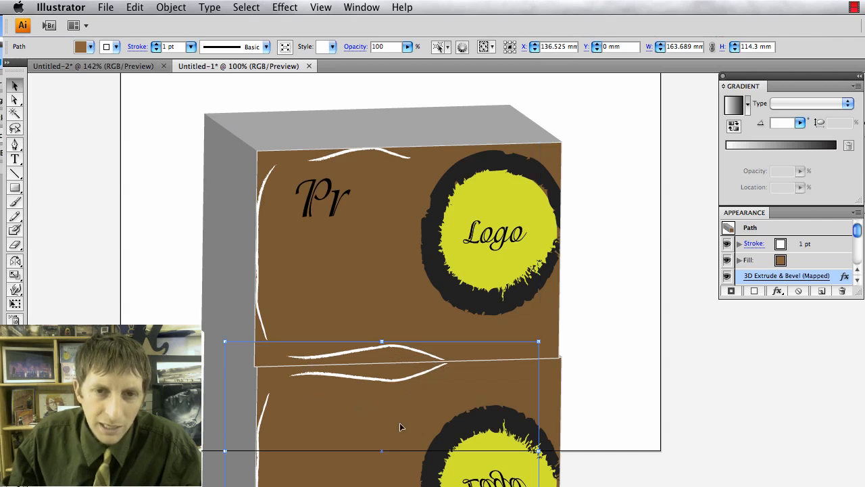
{"action": "left_click_drag", "start_coordinate": [401, 423], "coordinate": [397, 422]}
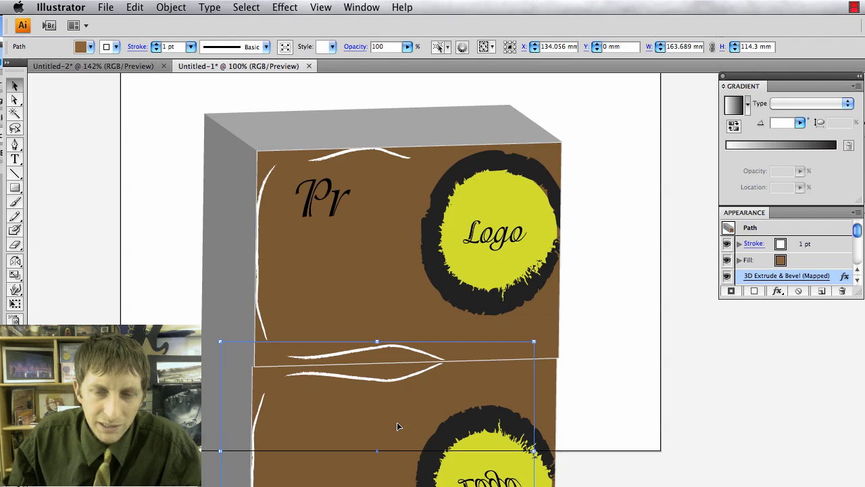
{"action": "key", "text": "Right"}
{"action": "key", "text": "Right"}
{"action": "key", "text": "Down"}
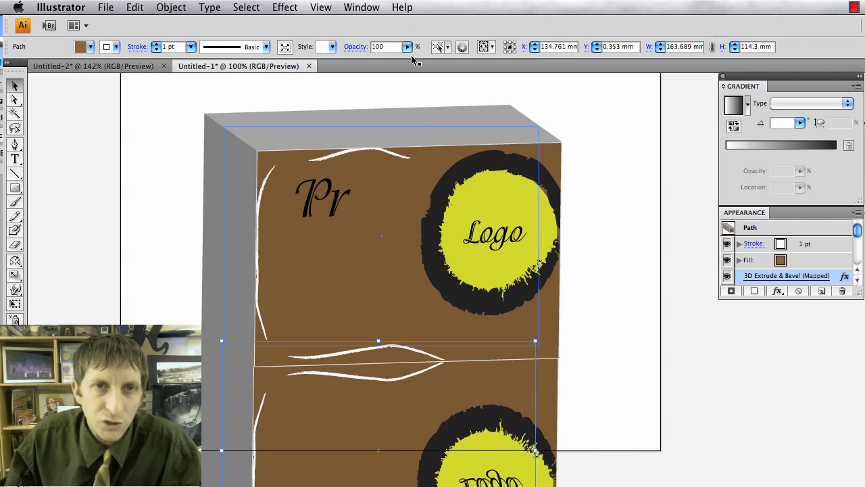
- Set the flipped copy's opacity to 34% and deselect it
{"action": "left_click", "coordinate": [407, 46]}
{"action": "left_click_drag", "start_coordinate": [380, 61], "coordinate": [368, 63]}
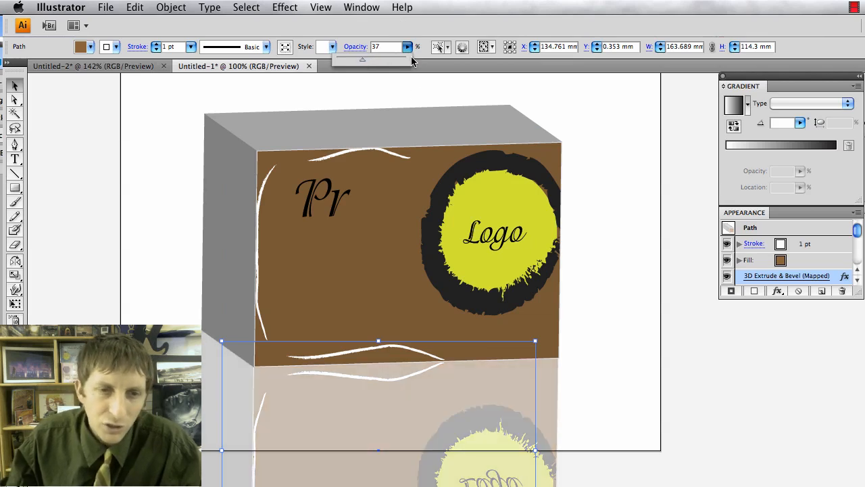
{"action": "left_click", "coordinate": [368, 60]}
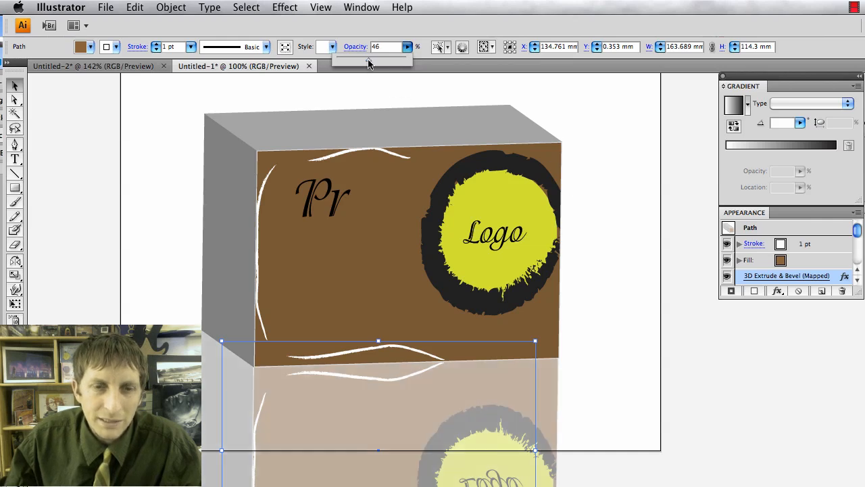
{"action": "left_click", "coordinate": [627, 325]}
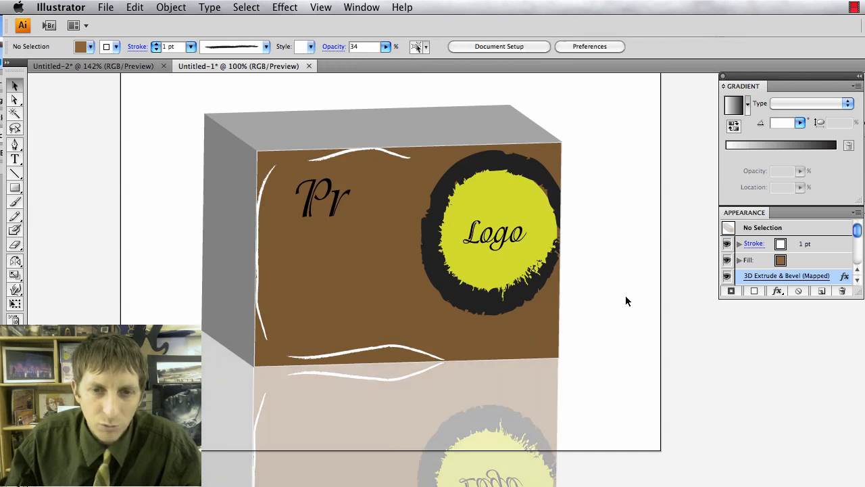
- Rotate the faded reflection slightly counter-clockwise and nudge it to align with the box's lower edge, leaving nothing selected
{"action": "left_click", "coordinate": [520, 482]}
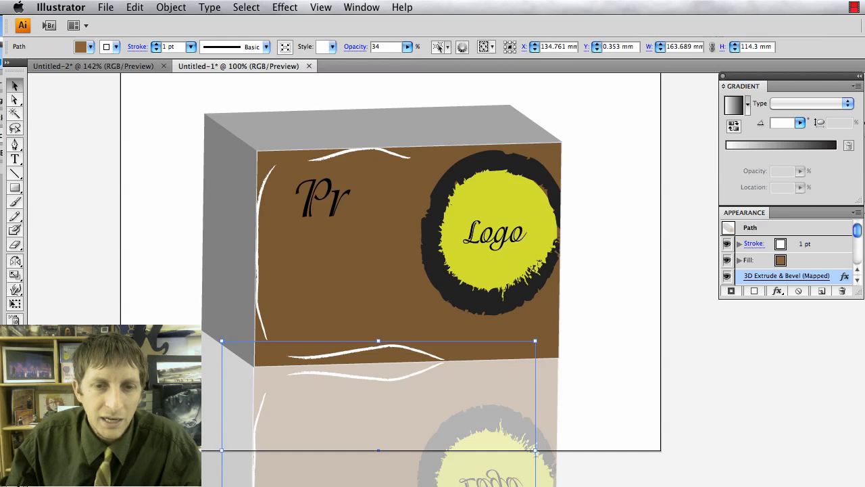
{"action": "left_click_drag", "start_coordinate": [540, 337], "coordinate": [538, 333]}
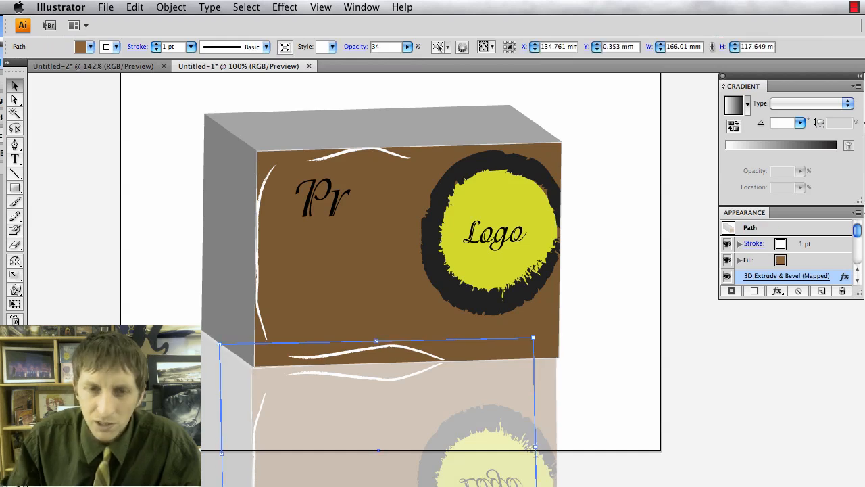
{"action": "key", "text": "Right"}
{"action": "key", "text": "Right"}
{"action": "key", "text": "Right"}
{"action": "key", "text": "Up"}
{"action": "key", "text": "Up"}
{"action": "key", "text": "super+shift+a"}
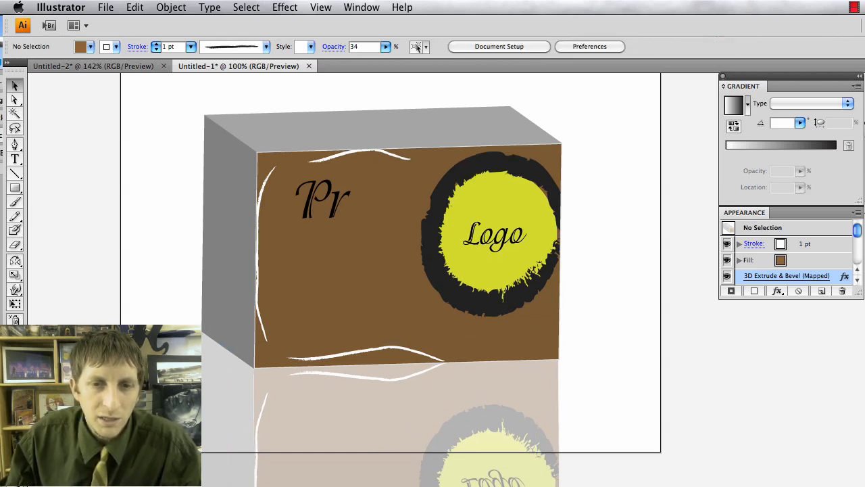
- Inspect the box with its full reflection and switch to Firefox to compare it with the reference packaging photo
{"action": "scroll", "coordinate": [431, 280], "scroll_direction": "down", "scroll_amount": 5}
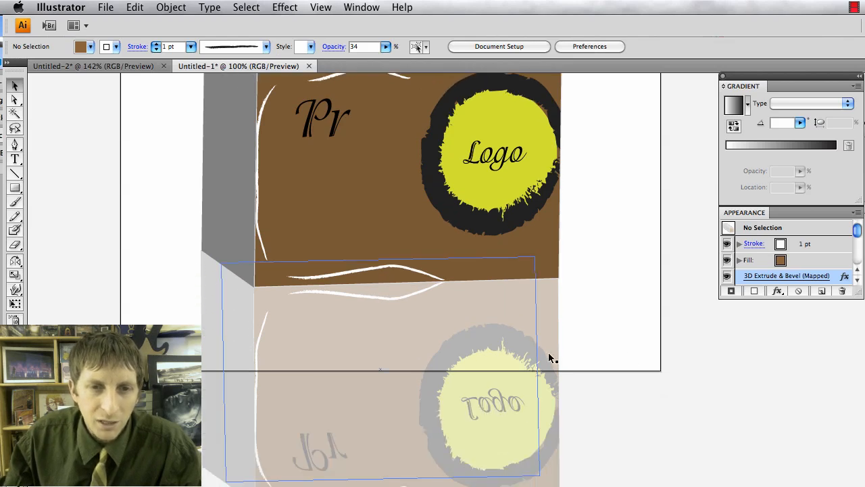
{"action": "scroll", "coordinate": [311, 375], "scroll_direction": "up", "scroll_amount": 7}
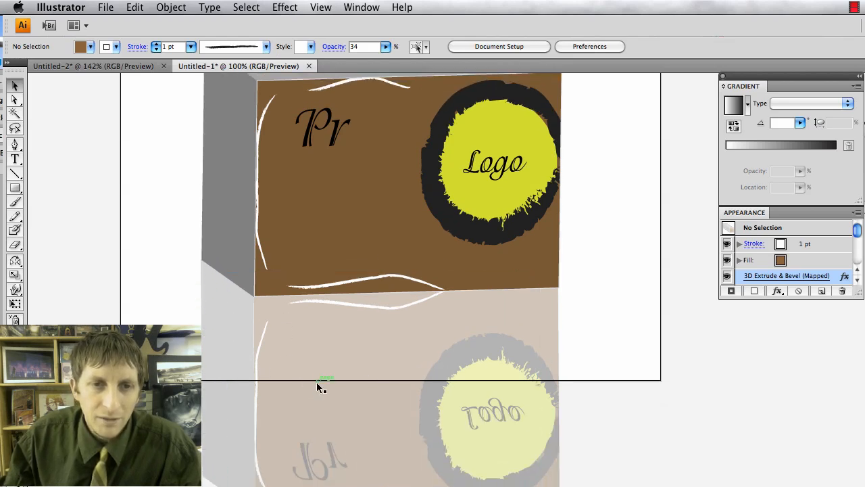
{"action": "scroll", "coordinate": [319, 388], "scroll_direction": "up", "scroll_amount": 3}
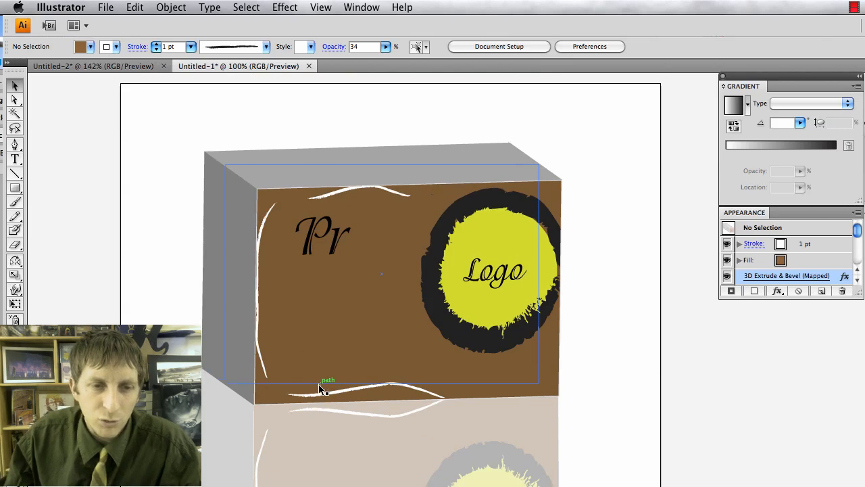
{"action": "key", "text": "super+Tab"}
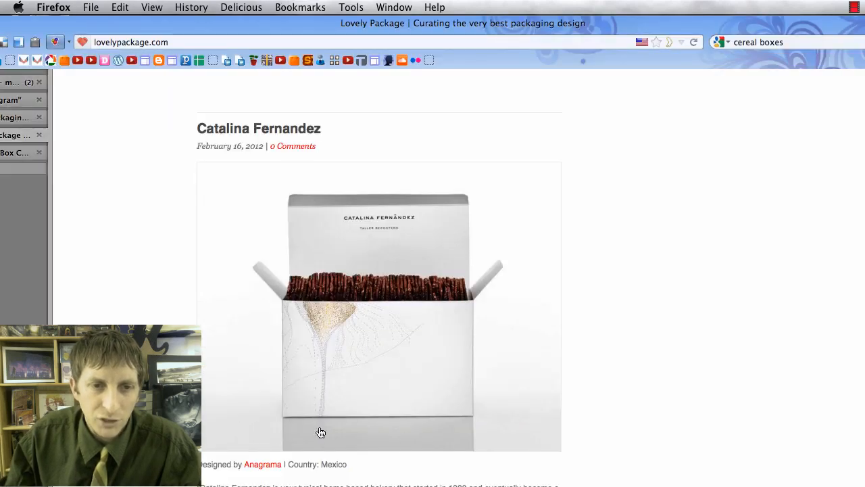
- Return to Illustrator, recolour the background rectangle gradient's black stop light gray, and redraw the gradient vertically at -90° with white at its upper end
{"action": "key", "text": "super+Tab"}
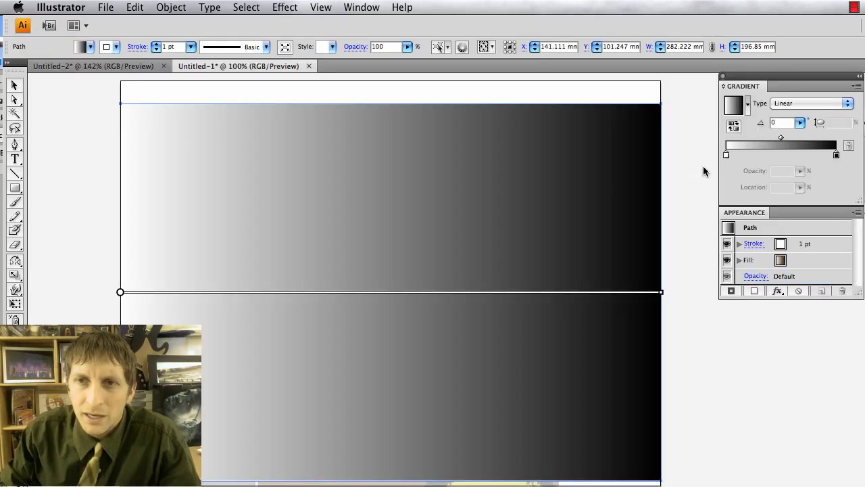
{"action": "double_click", "coordinate": [837, 154]}
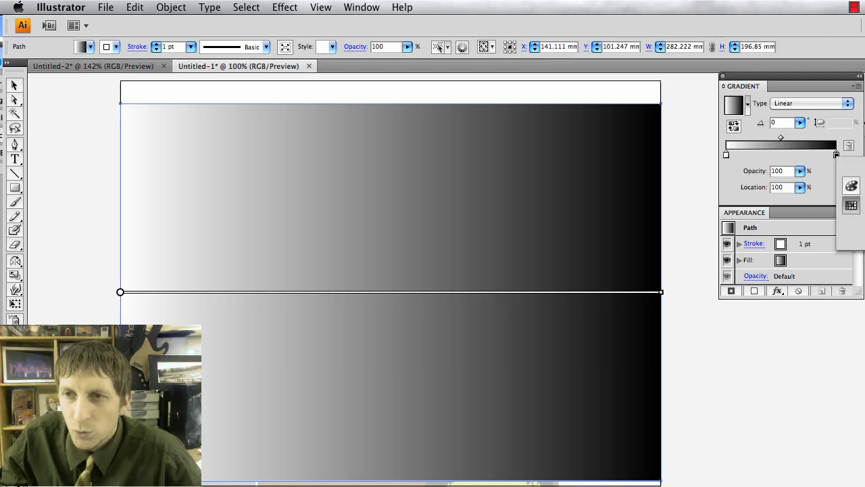
{"action": "left_click", "coordinate": [864, 203]}
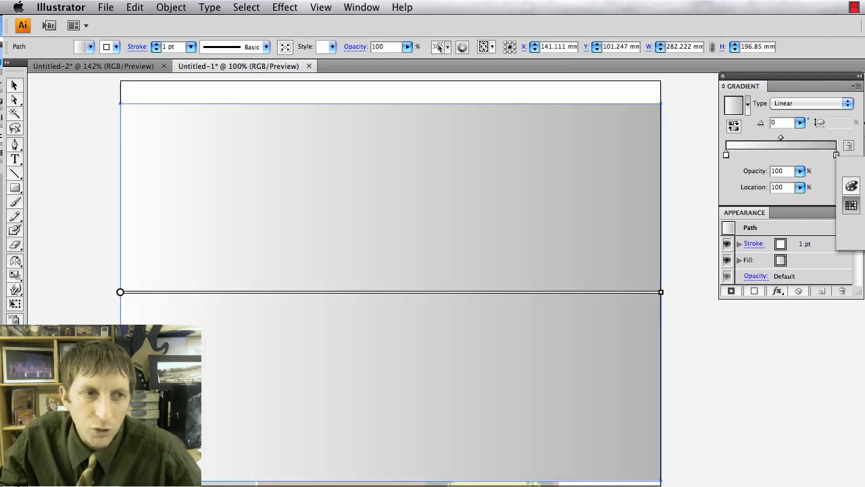
{"action": "mouse_move", "coordinate": [391, 120]}
{"action": "left_mouse_down"}
{"action": "mouse_move", "coordinate": [381, 361]}
{"action": "mouse_move", "coordinate": [391, 465]}
{"action": "left_mouse_up"}
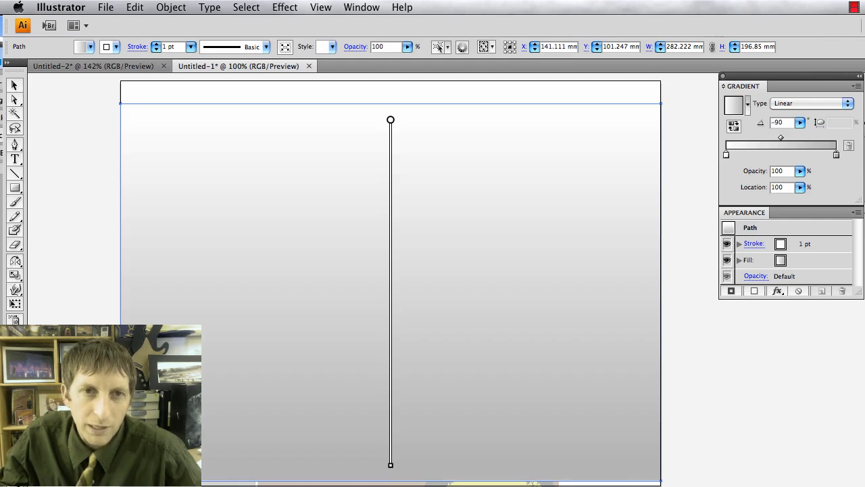
{"action": "mouse_move", "coordinate": [396, 470]}
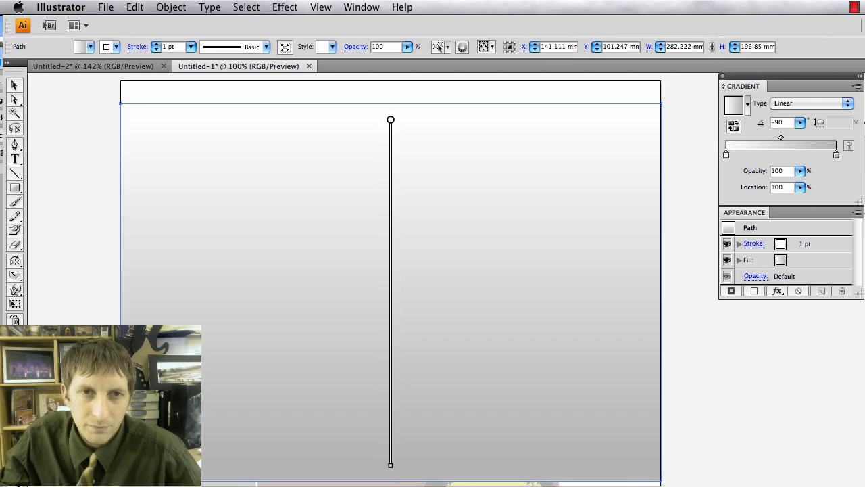
- Send the gradient background rectangle to the back, behind the box and its reflection
{"action": "left_click", "coordinate": [15, 85]}
{"action": "key", "text": "super+shift+a"}
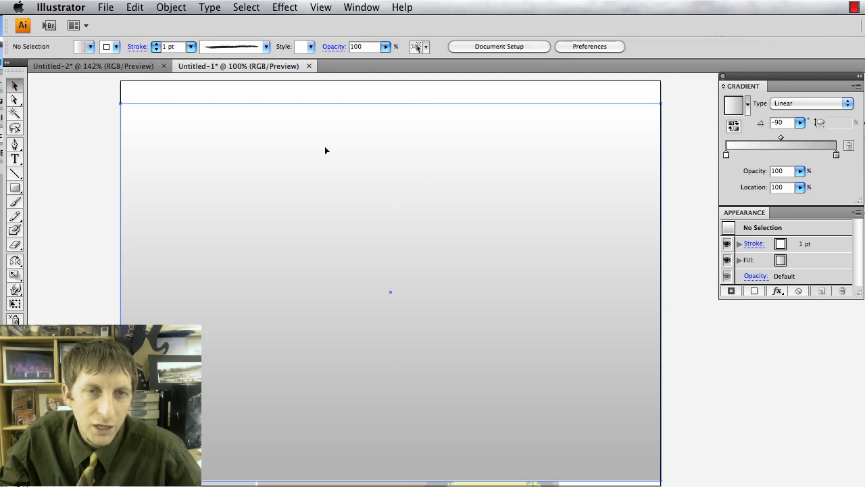
{"action": "left_click", "coordinate": [377, 118]}
{"action": "key", "text": "super+shift+b"}
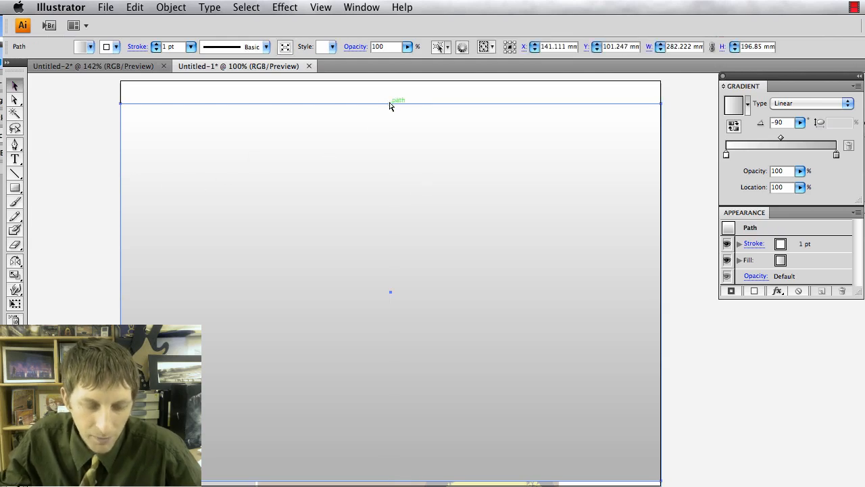
{"action": "key", "text": "super+shift+bracketleft"}
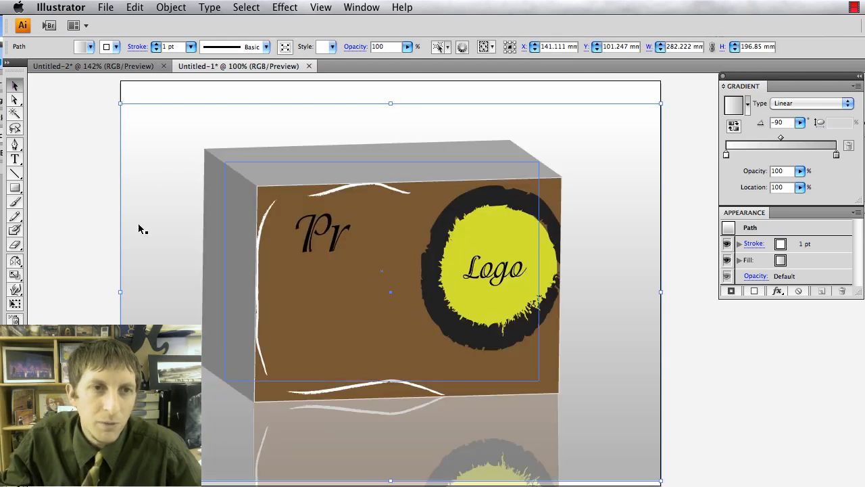
- Lower the gradient rectangle's upper edge to behind the middle of the box, making it about 105 mm high, and deselect it
{"action": "scroll", "coordinate": [70, 239], "scroll_direction": "up", "scroll_amount": 1}
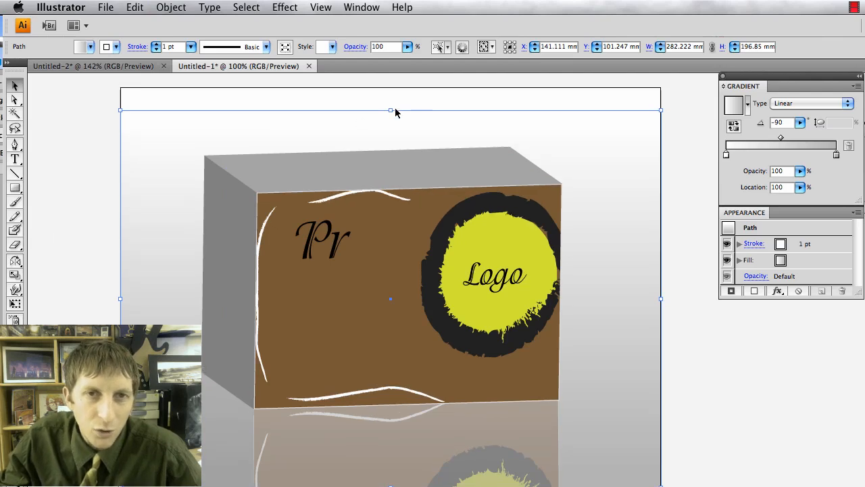
{"action": "left_click_drag", "start_coordinate": [391, 110], "coordinate": [392, 290]}
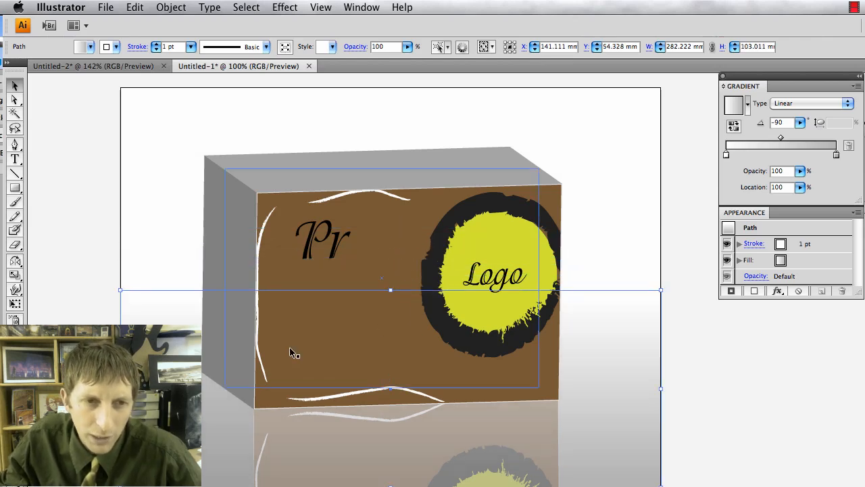
{"action": "left_click_drag", "start_coordinate": [390, 289], "coordinate": [390, 290]}
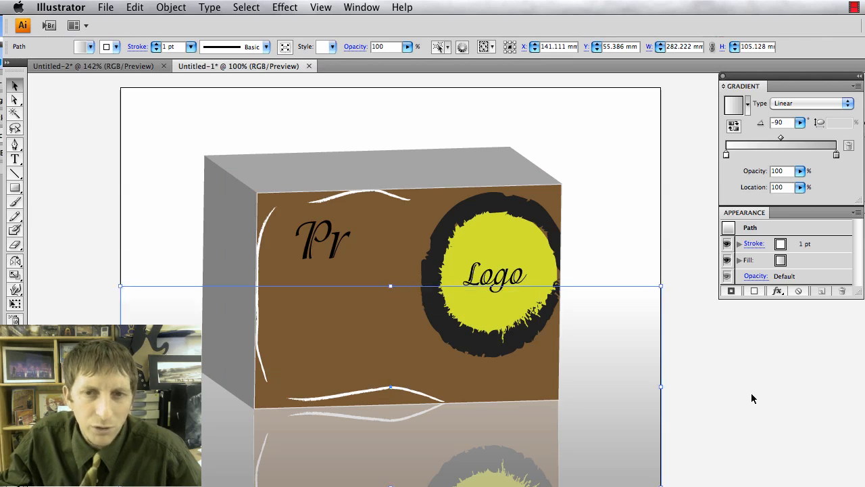
{"action": "left_click", "coordinate": [728, 409]}
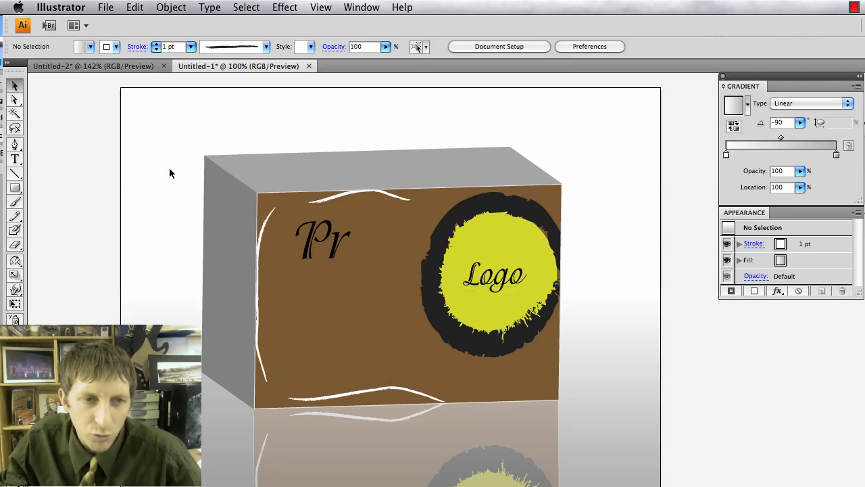
- Check the artboard bounds around the finished scene and start an export restricted to artboard range 1
{"action": "scroll", "coordinate": [81, 293], "scroll_direction": "up", "scroll_amount": 1}
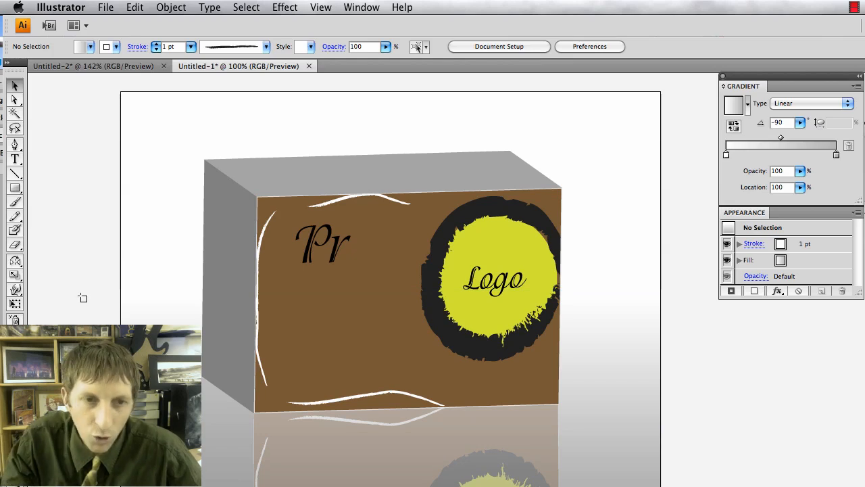
{"action": "key", "text": "shift+o"}
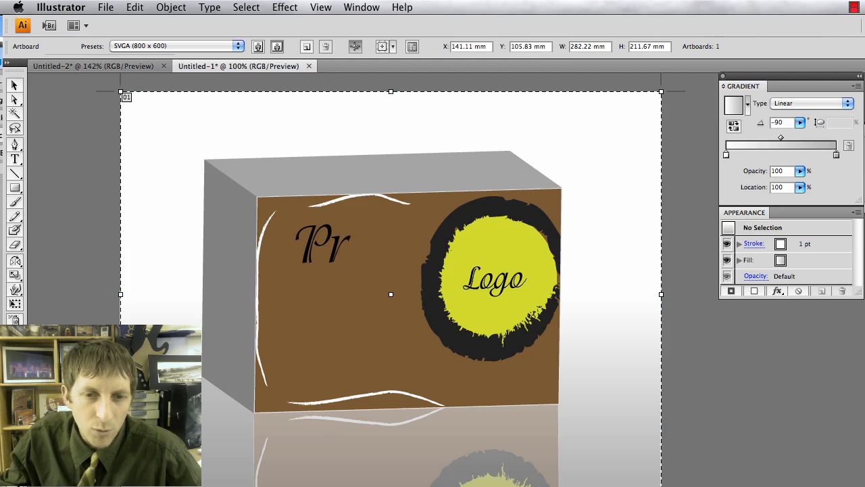
{"action": "left_click", "coordinate": [104, 12]}
{"action": "left_click", "coordinate": [164, 275]}
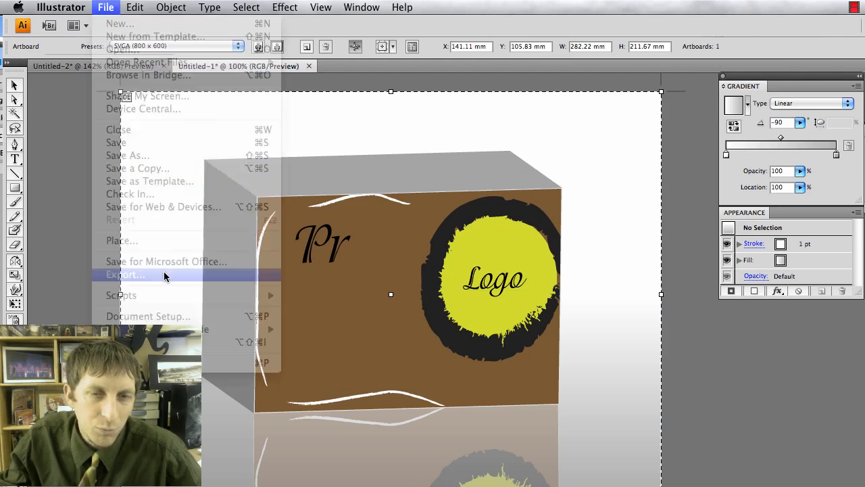
{"action": "left_click", "coordinate": [368, 262]}
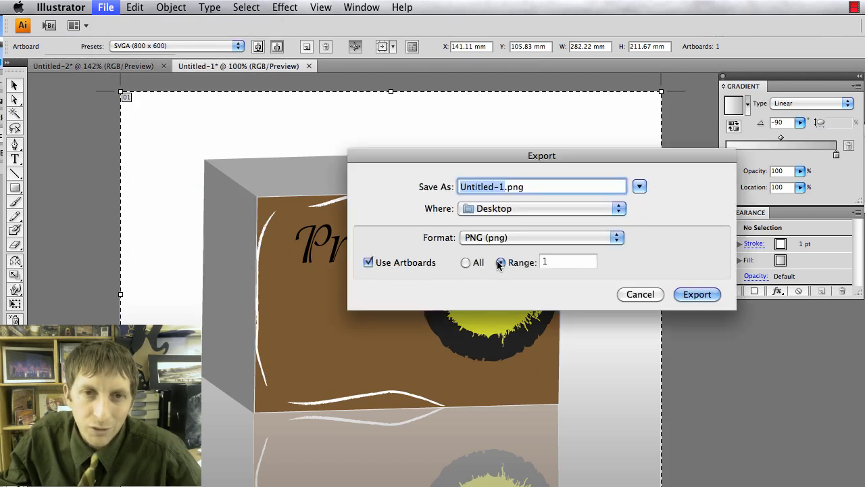
- Set the export format to JPEG with the file name ProductDesign on the Desktop and continue to the JPEG options
{"action": "left_click", "coordinate": [512, 238]}
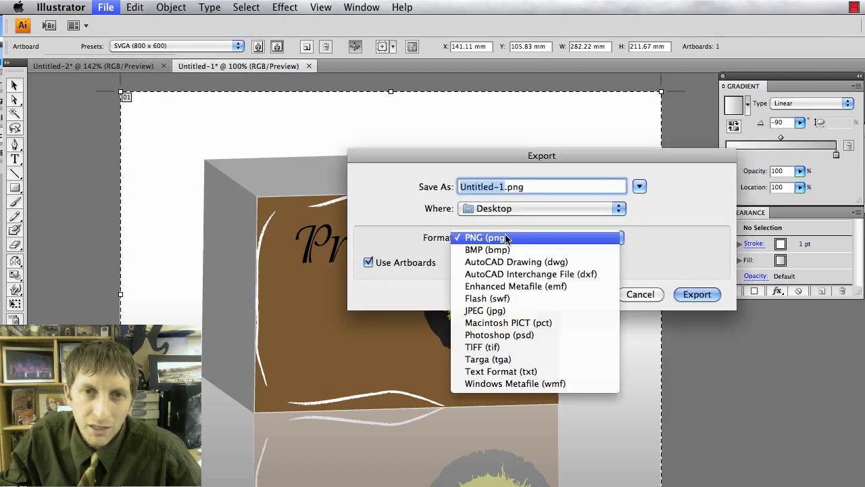
{"action": "left_click", "coordinate": [531, 313]}
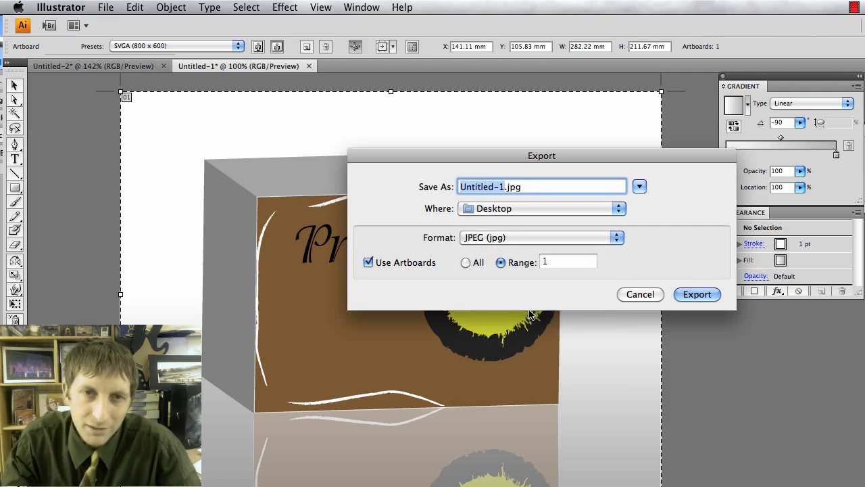
{"action": "type", "text": "ProductDesi"}
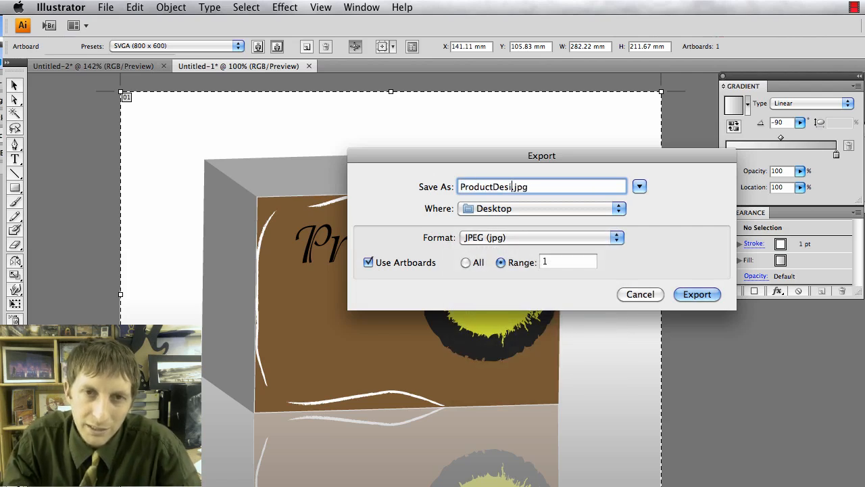
{"action": "type", "text": "gn"}
{"action": "key", "text": "Return"}
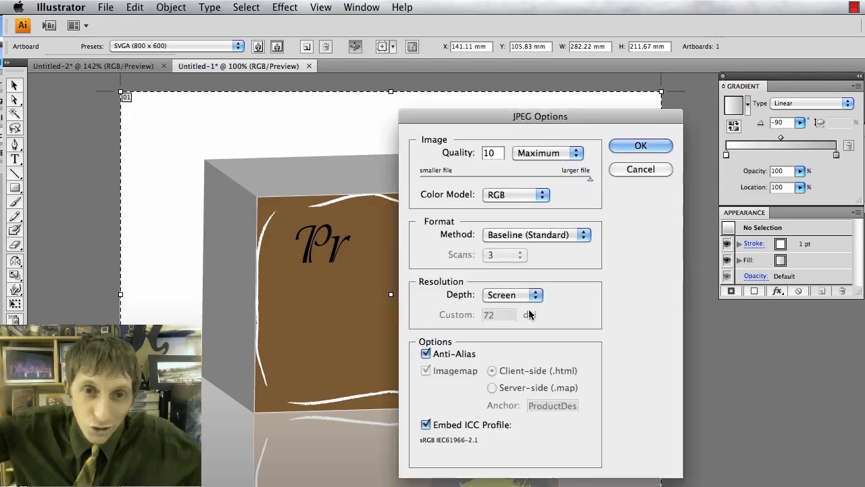